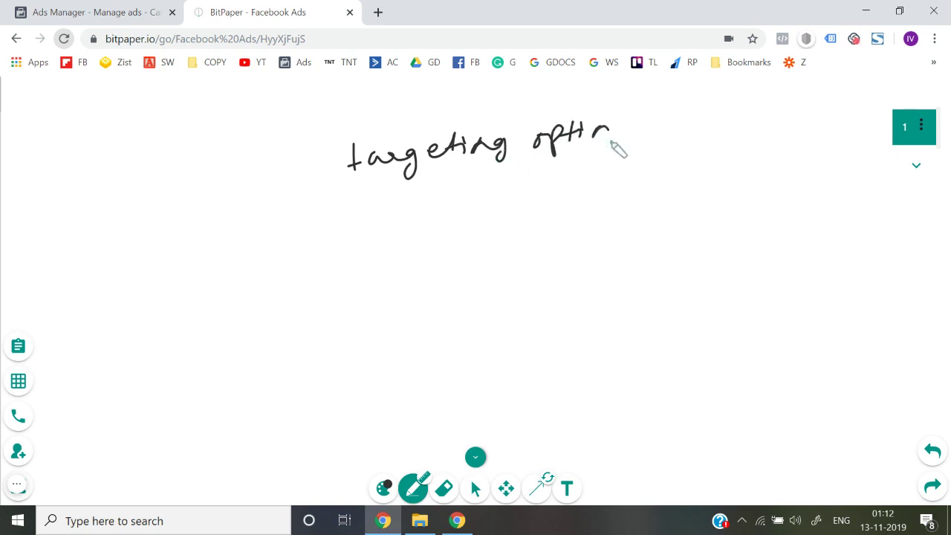
Step: Underline the handwritten heading "targeting options" on the whiteboard and draw another line above it
drag(270, 186, 637, 153)
click(230, 114)
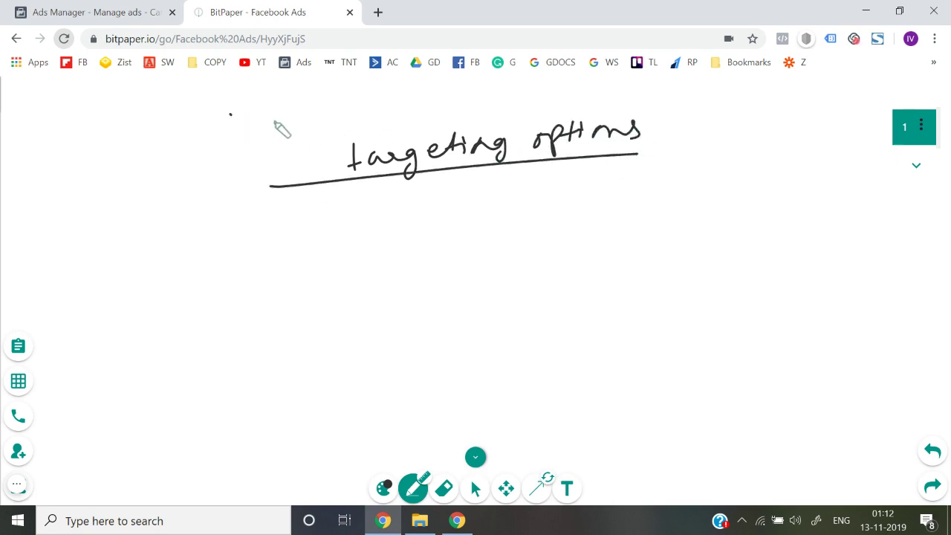
drag(312, 117, 568, 87)
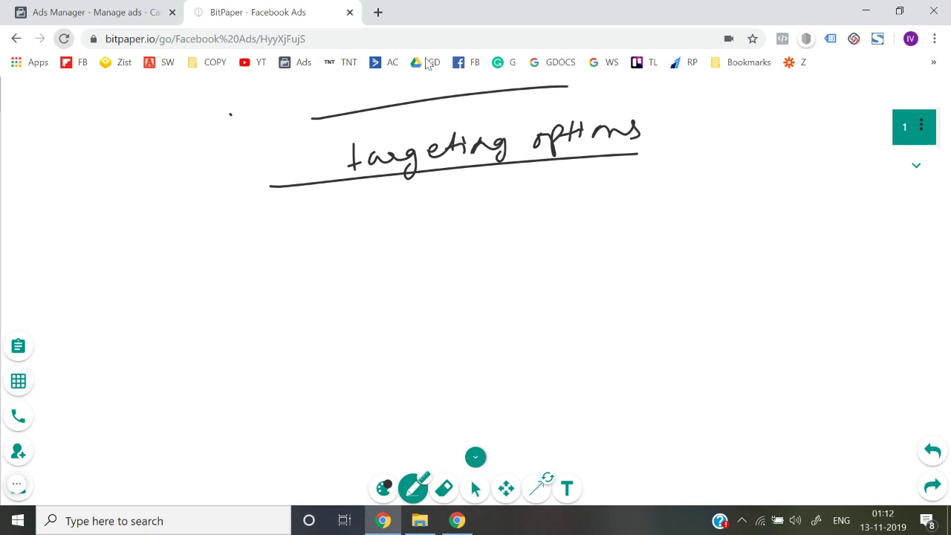
Step: Switch to Ads Manager and expand Demographics in the browse list of the ad set's detailed targeting
click(78, 11)
scroll(257, 299, up, 2)
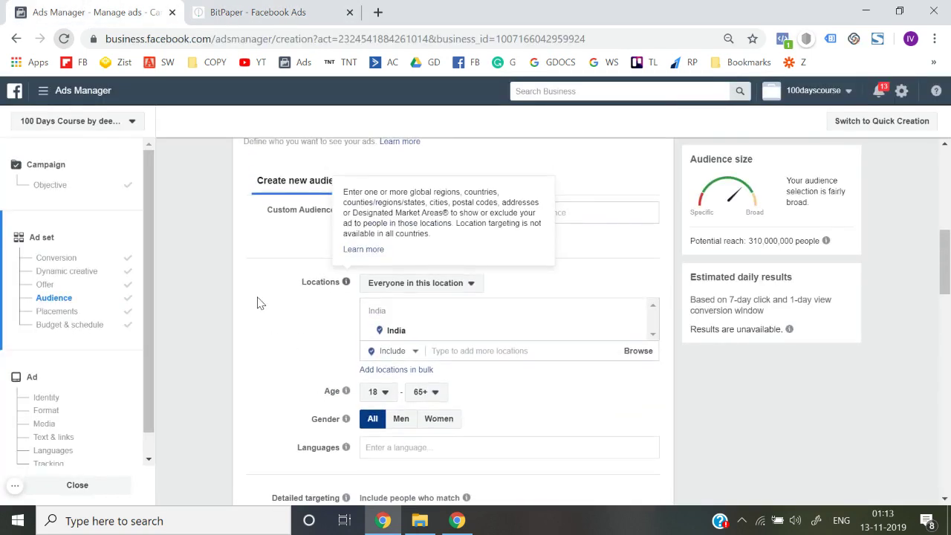
scroll(257, 301, down, 2)
scroll(257, 299, down, 1)
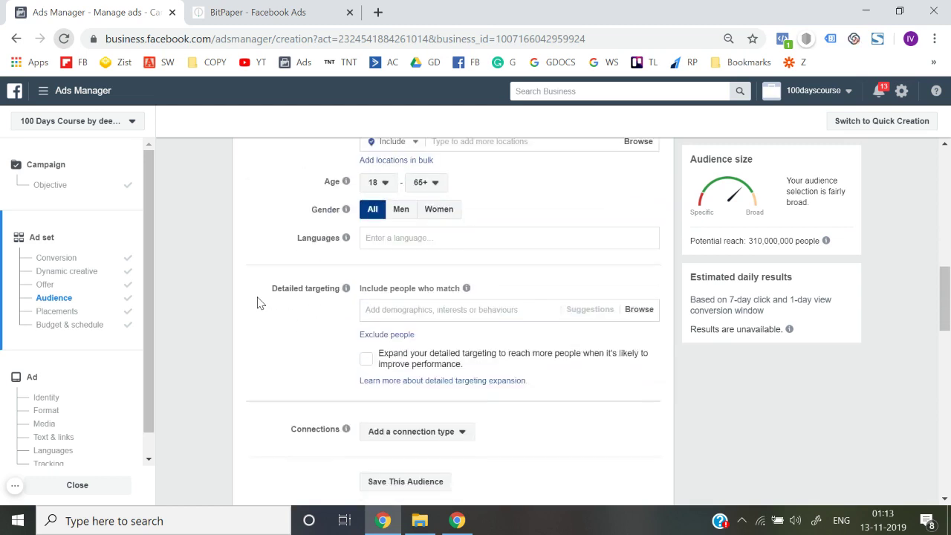
scroll(530, 306, down, 1)
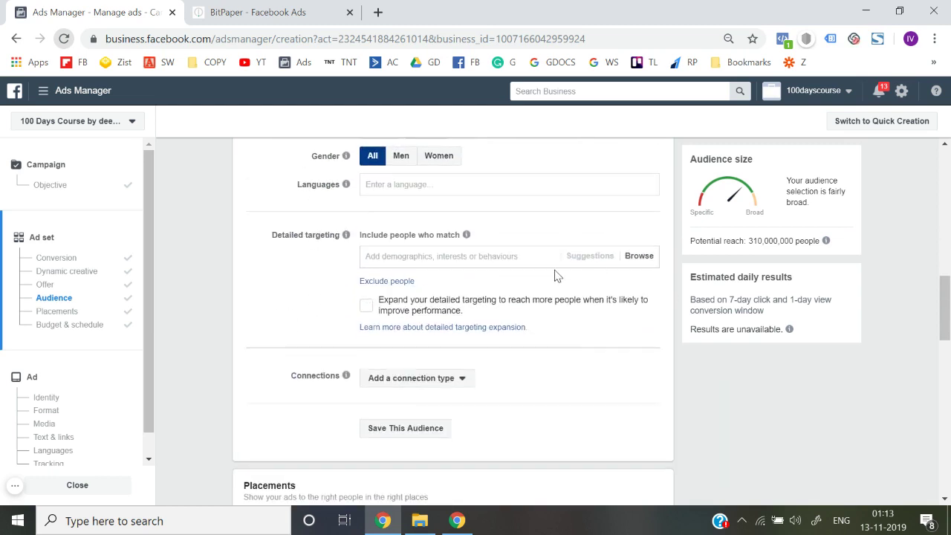
click(653, 257)
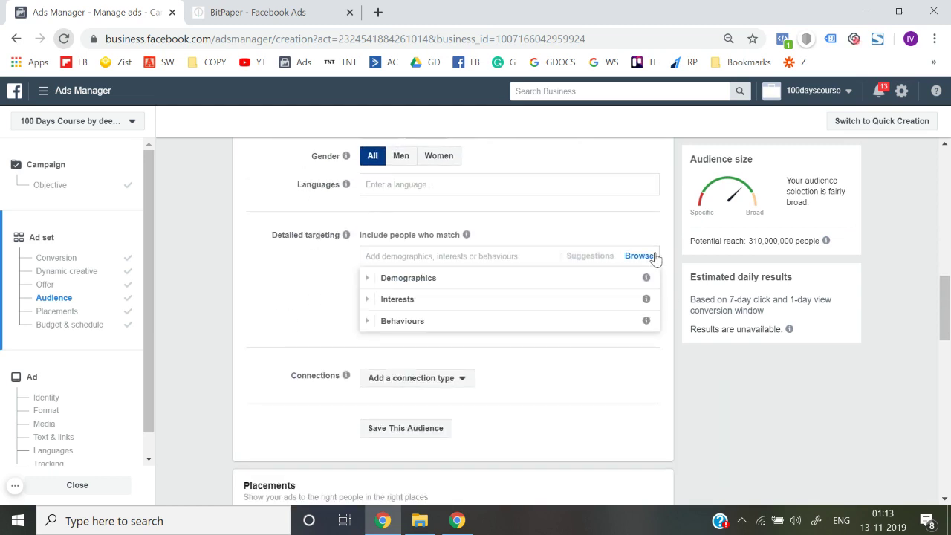
click(370, 292)
scroll(371, 296, down, 1)
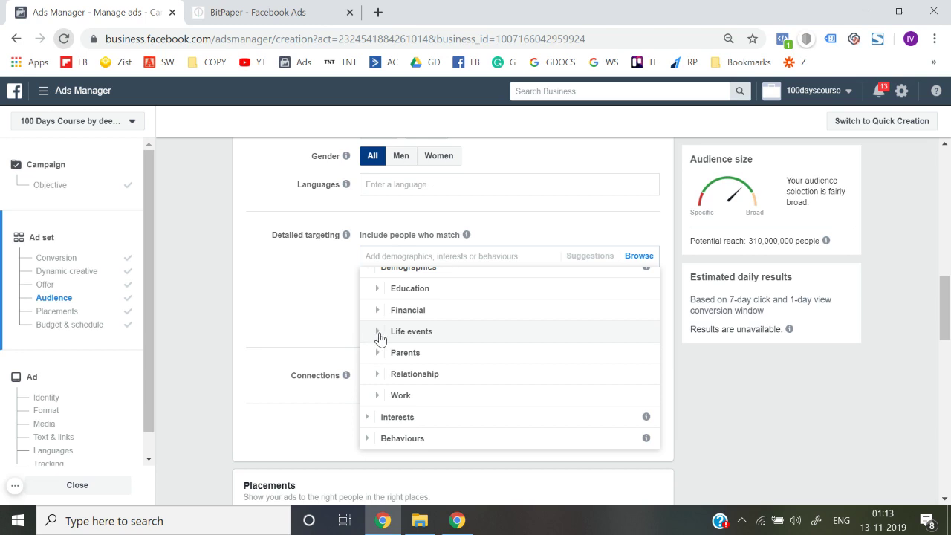
Step: Expand Life events under Demographics and examine its new job, newly engaged, newlywed and recently moved options
click(373, 334)
scroll(441, 364, down, 3)
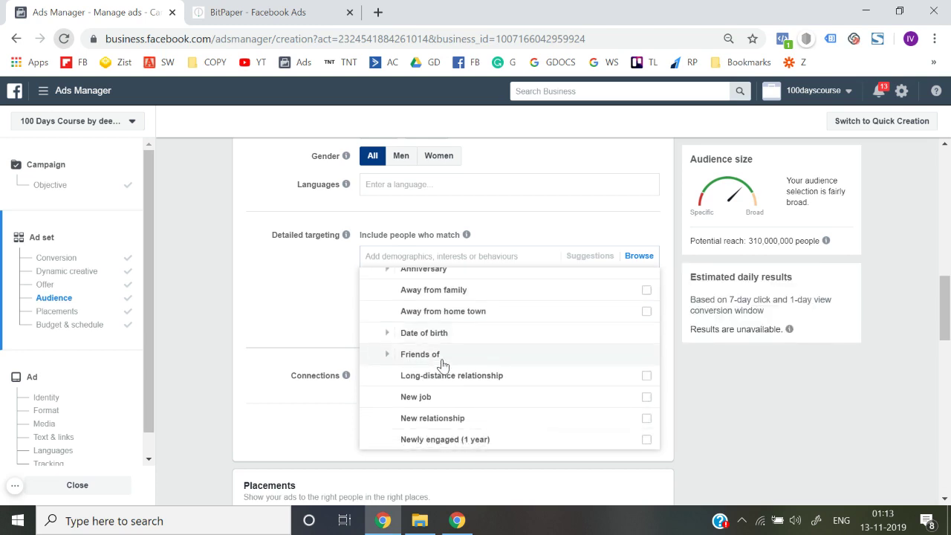
scroll(442, 364, down, 1)
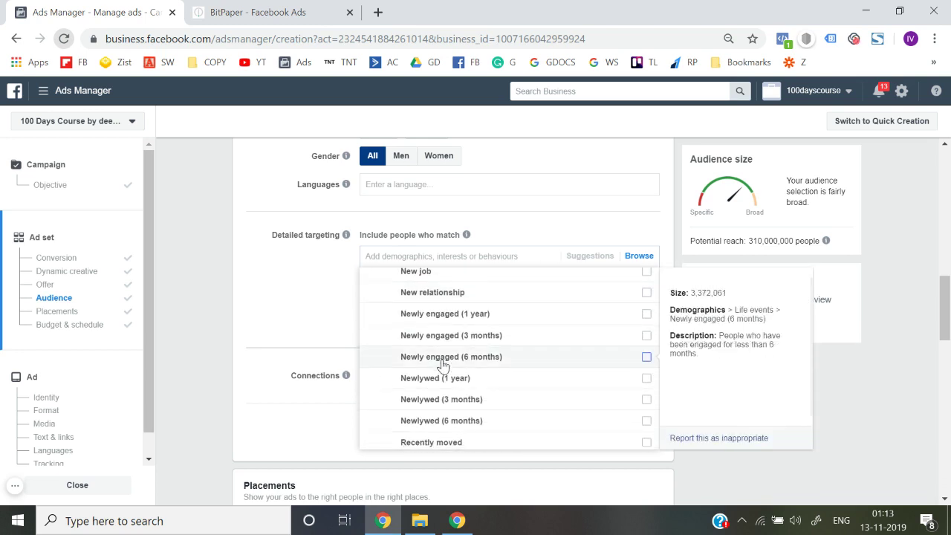
scroll(442, 364, up, 2)
scroll(443, 366, down, 1)
scroll(442, 364, down, 5)
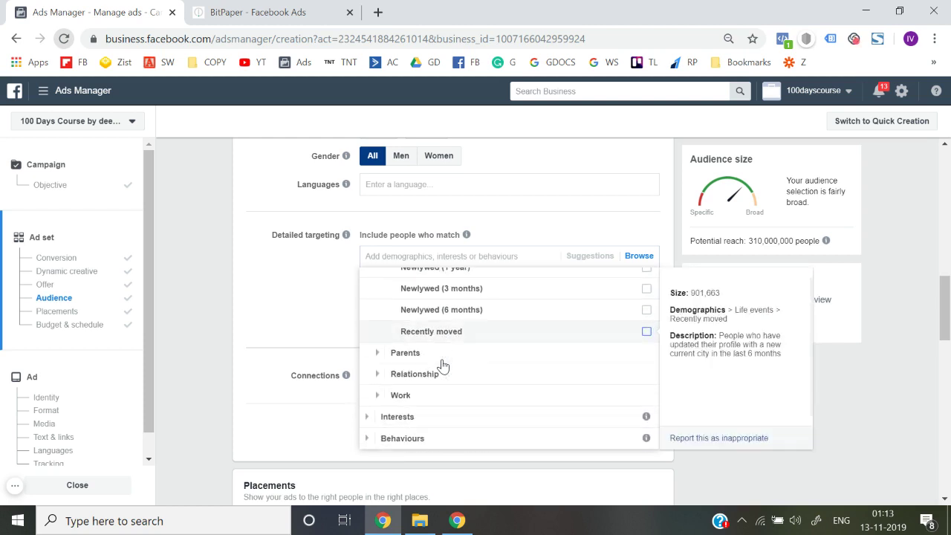
scroll(443, 365, up, 1)
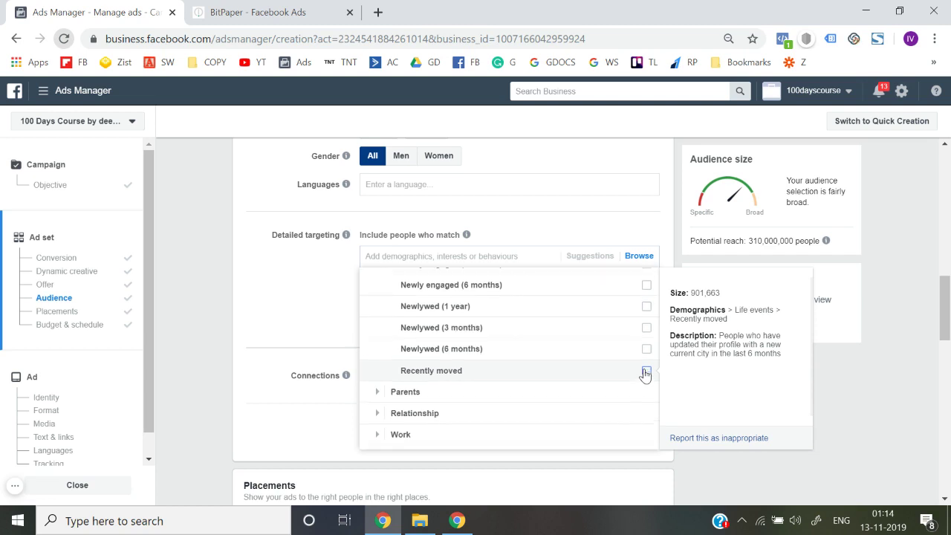
scroll(646, 373, up, 2)
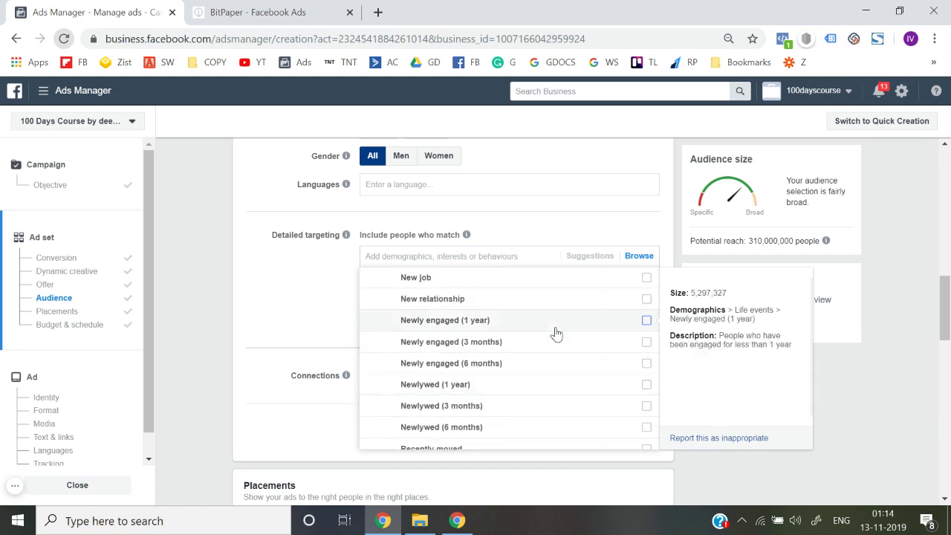
scroll(556, 333, down, 1)
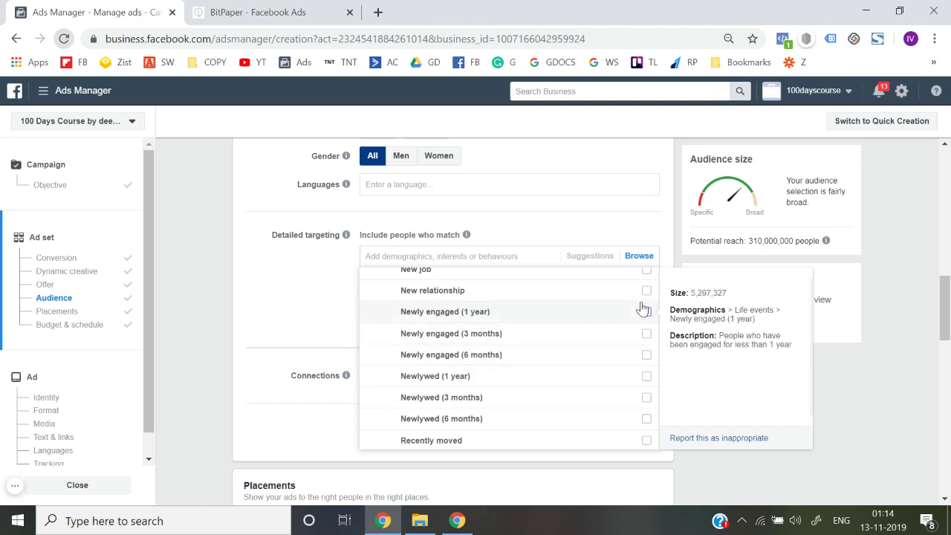
scroll(640, 316, down, 1)
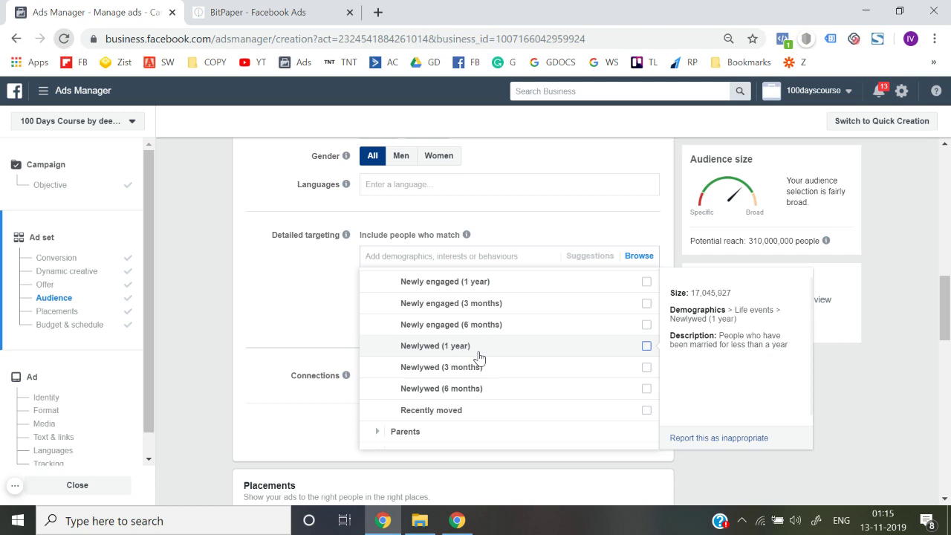
Step: Expand Date of birth and its Month of birth group under Life events and look through the birthday months
scroll(479, 357, up, 3)
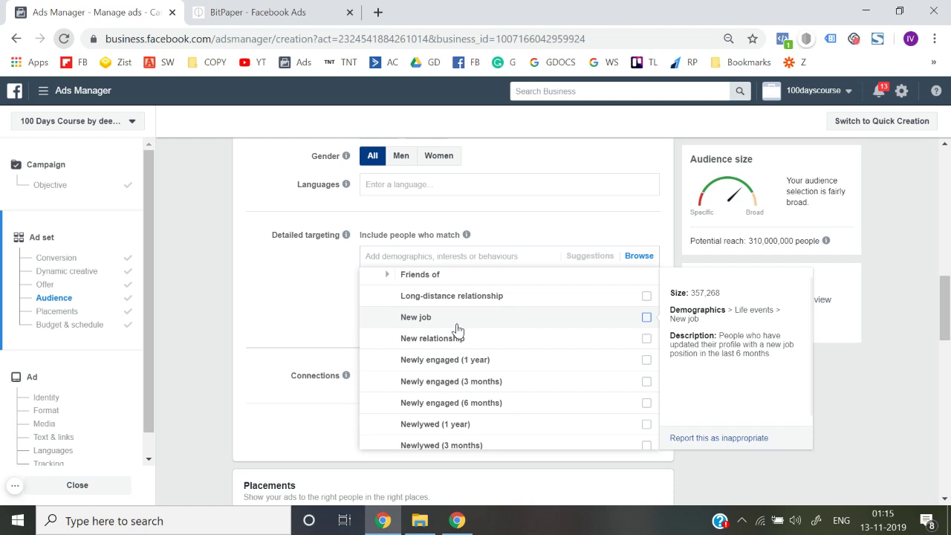
scroll(456, 329, up, 3)
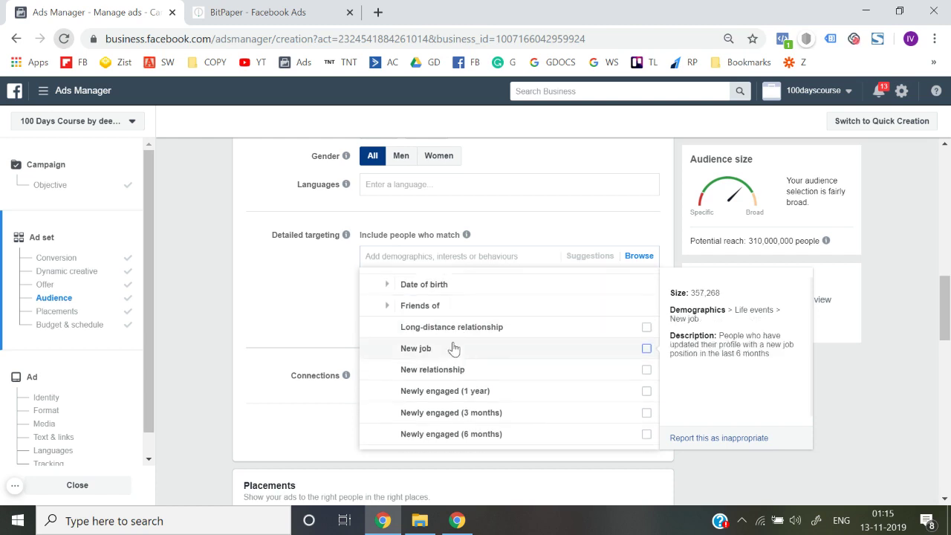
scroll(424, 338, up, 1)
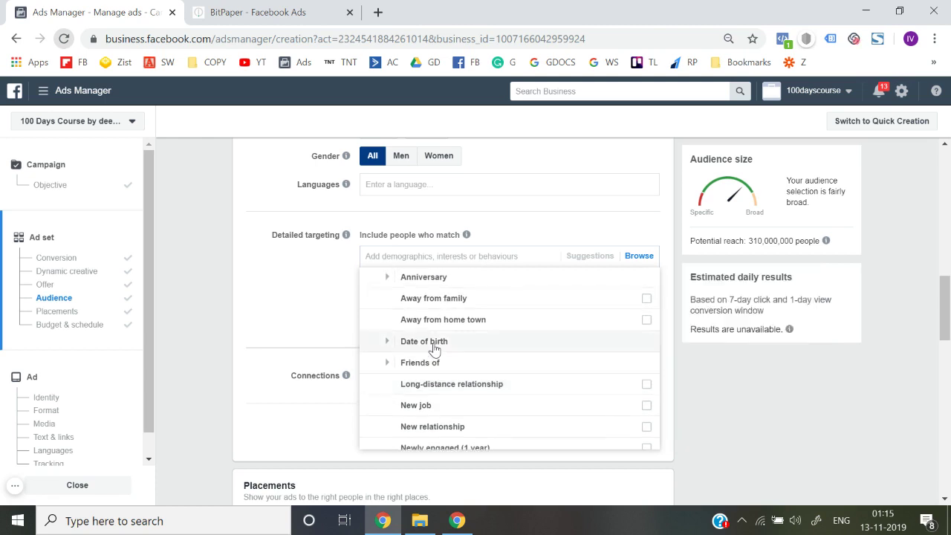
click(387, 341)
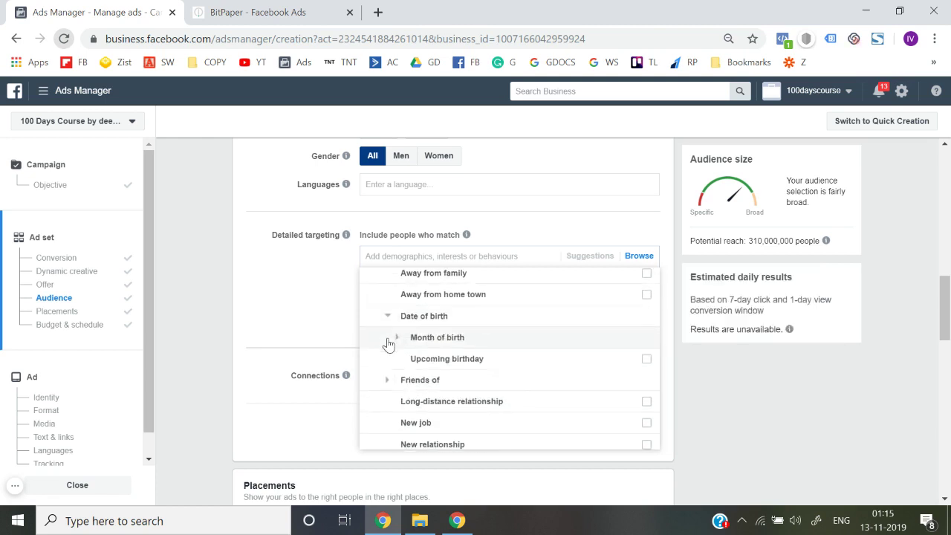
scroll(475, 338, down, 1)
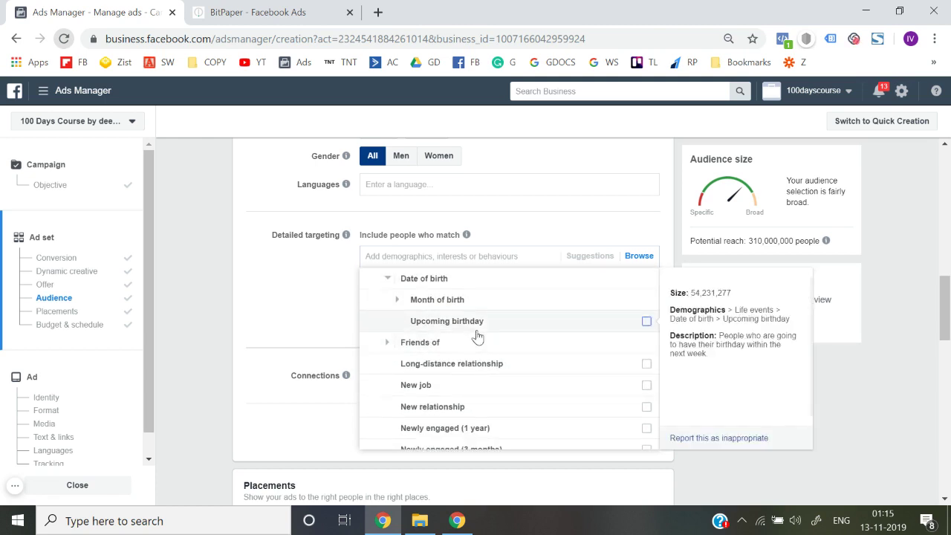
click(398, 304)
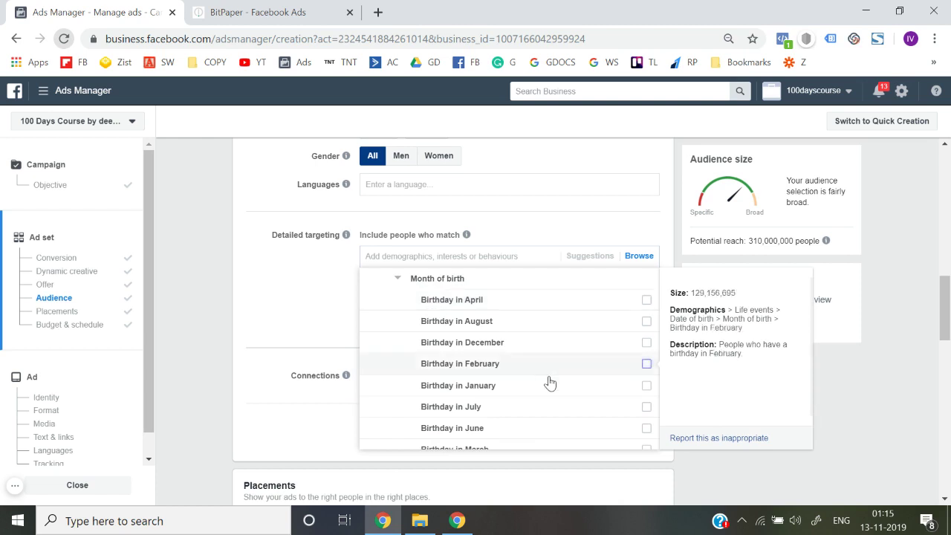
scroll(549, 383, down, 1)
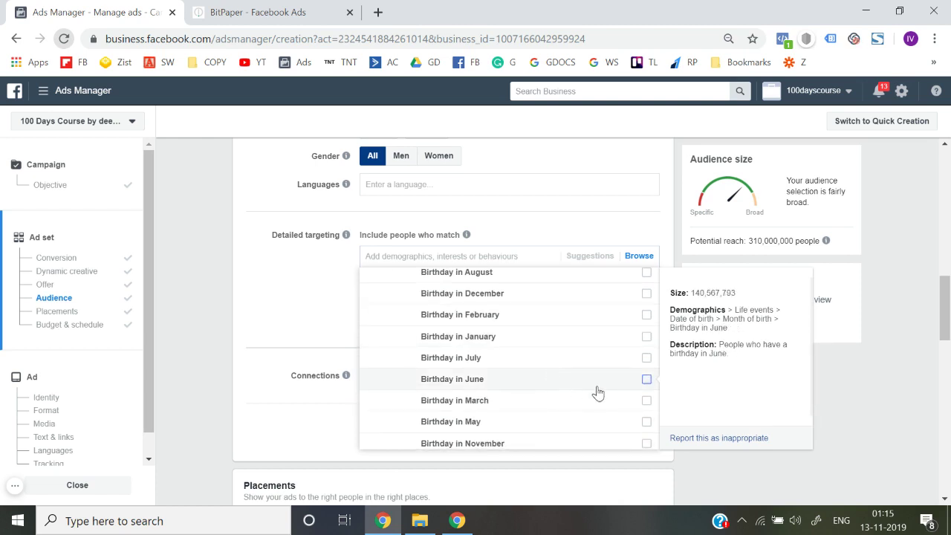
scroll(597, 392, down, 1)
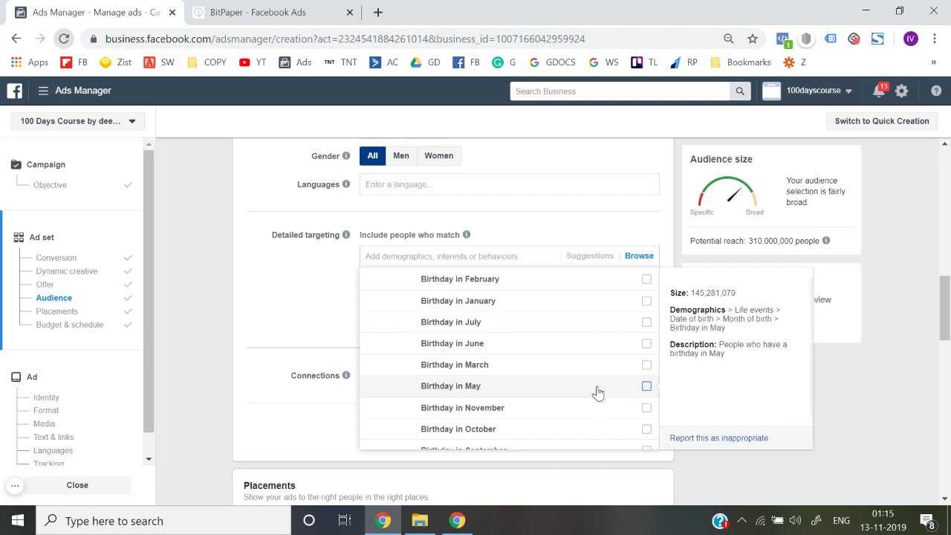
scroll(598, 392, down, 1)
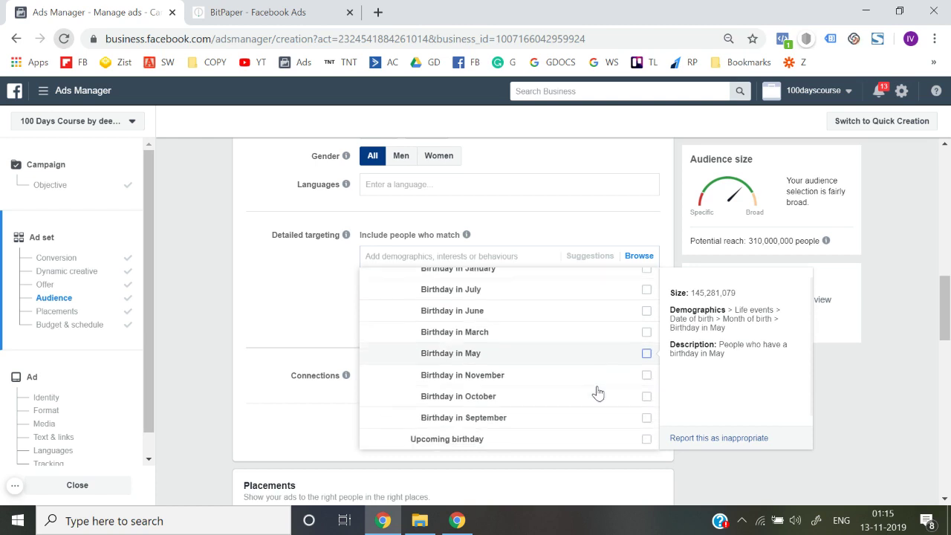
Step: Add Birthday in September to the detailed targeting and remove it again
click(646, 416)
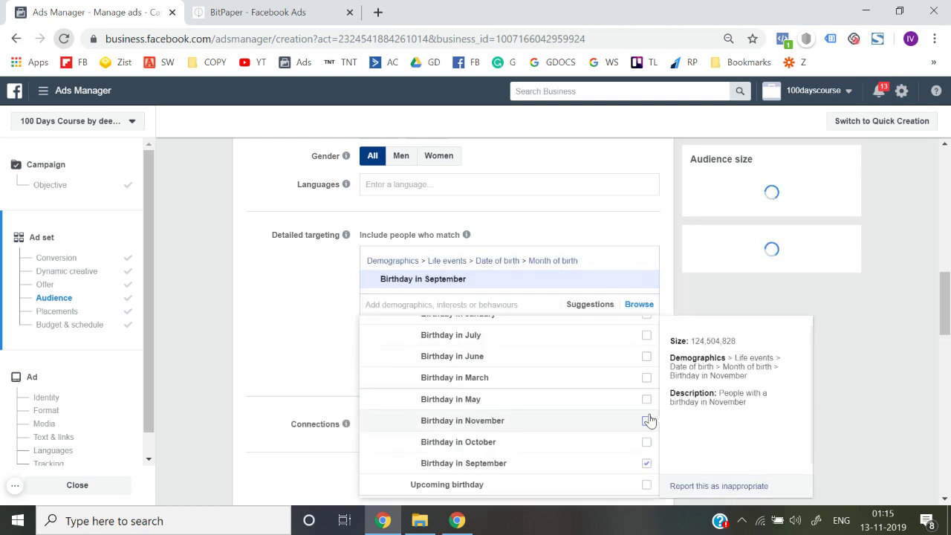
scroll(647, 418, down, 2)
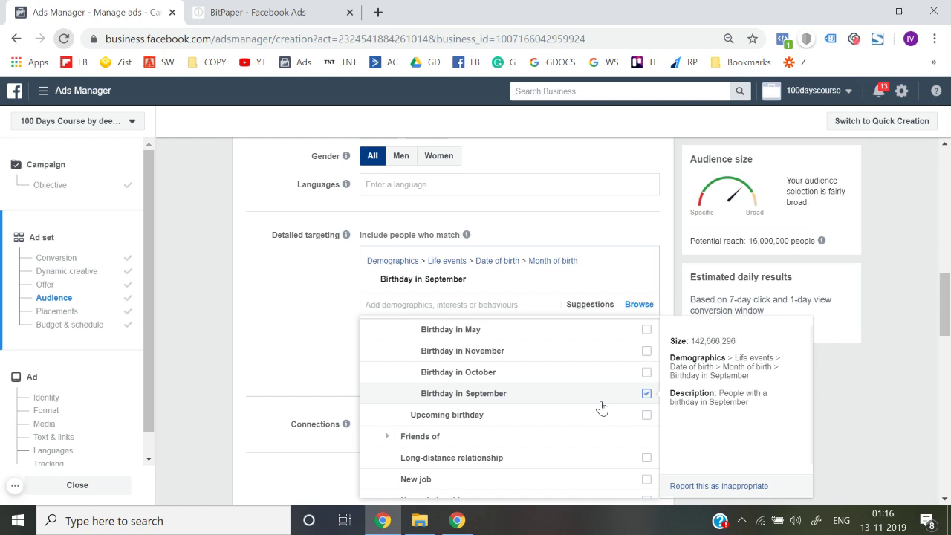
click(646, 394)
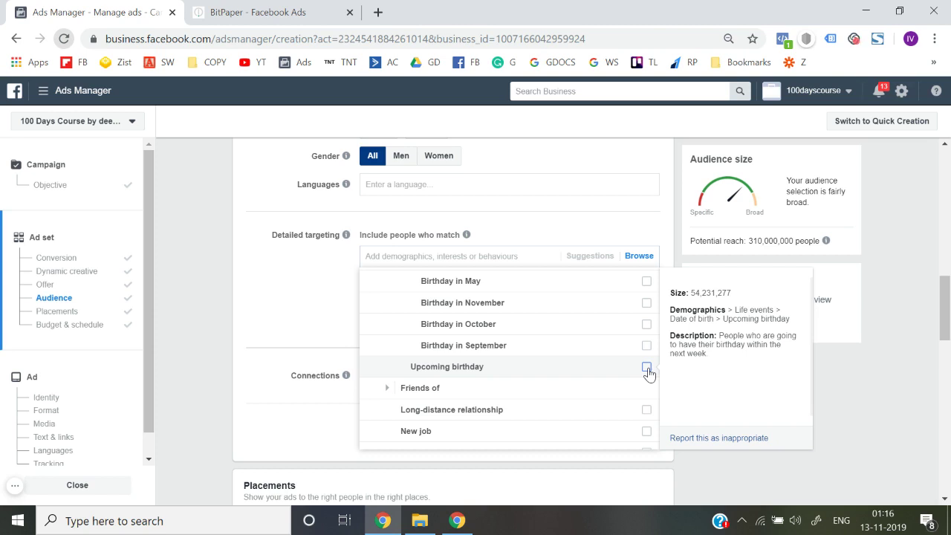
Step: Expand Anniversary under Life events, examine its options, and collapse the Life events group
scroll(648, 374, up, 6)
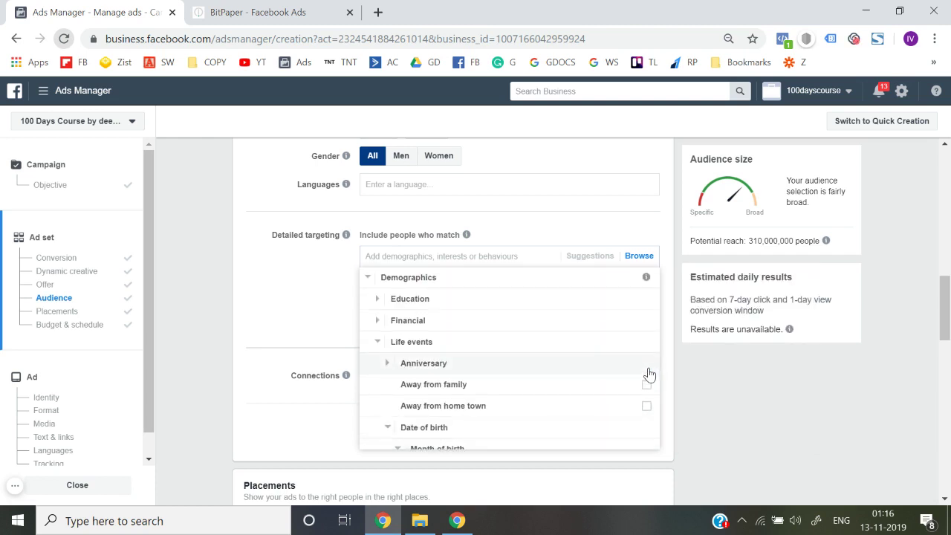
click(387, 363)
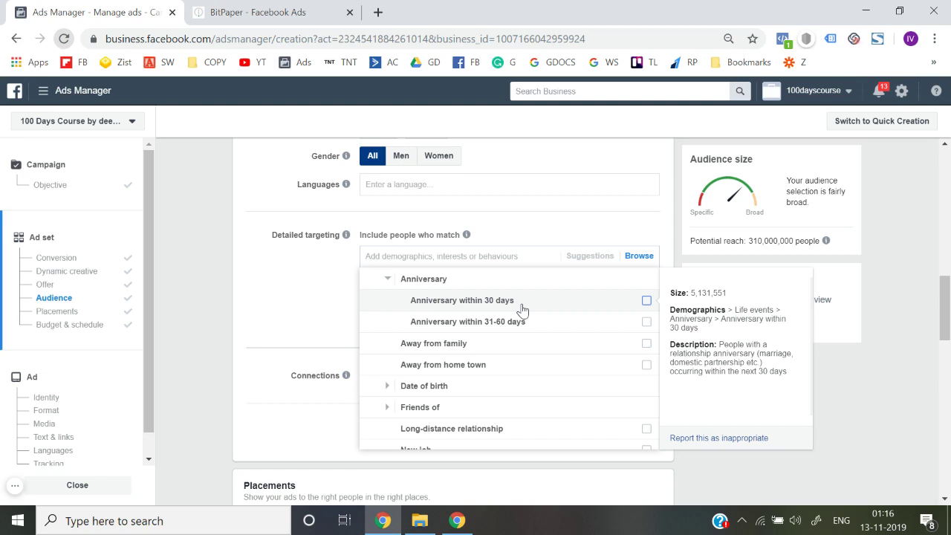
scroll(522, 309, up, 2)
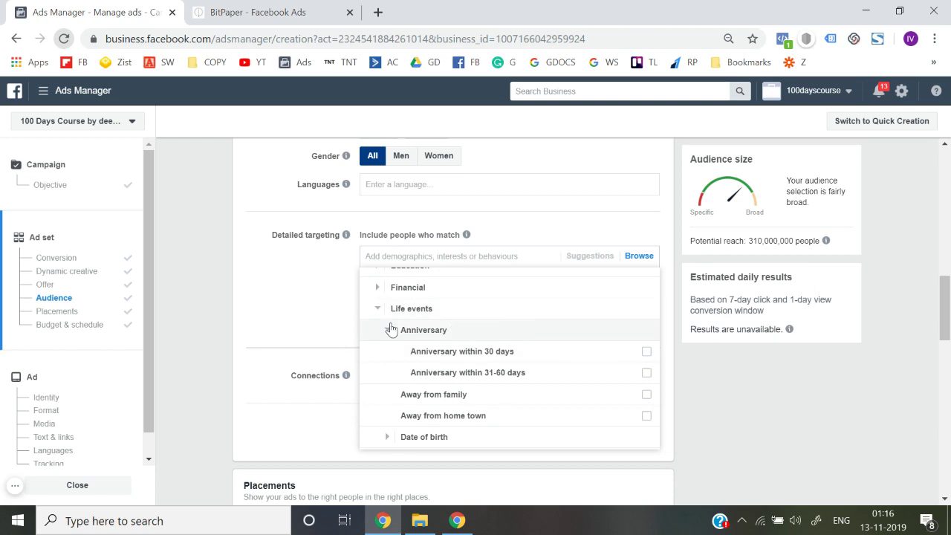
scroll(386, 334, up, 1)
click(379, 343)
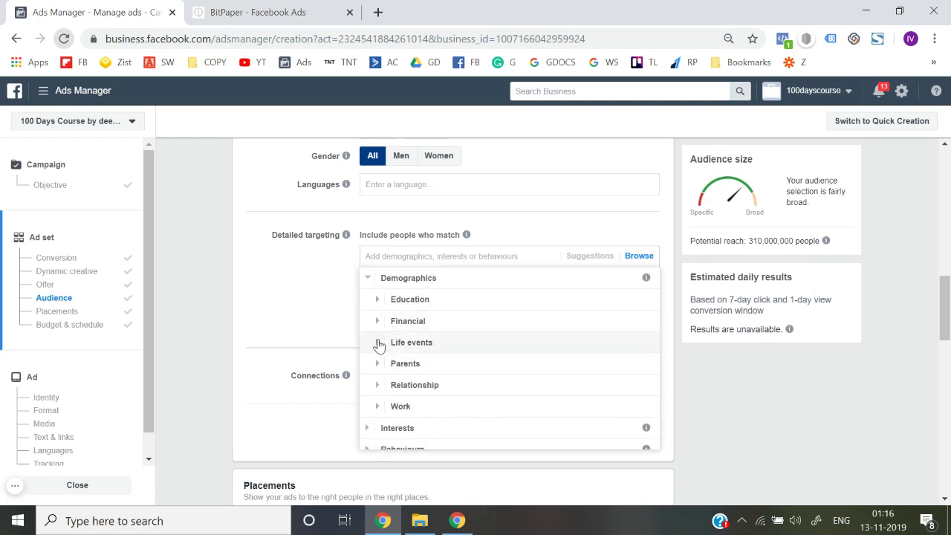
Step: Reopen Life events, look through its full list of options once more, and collapse it
click(379, 343)
scroll(490, 371, down, 2)
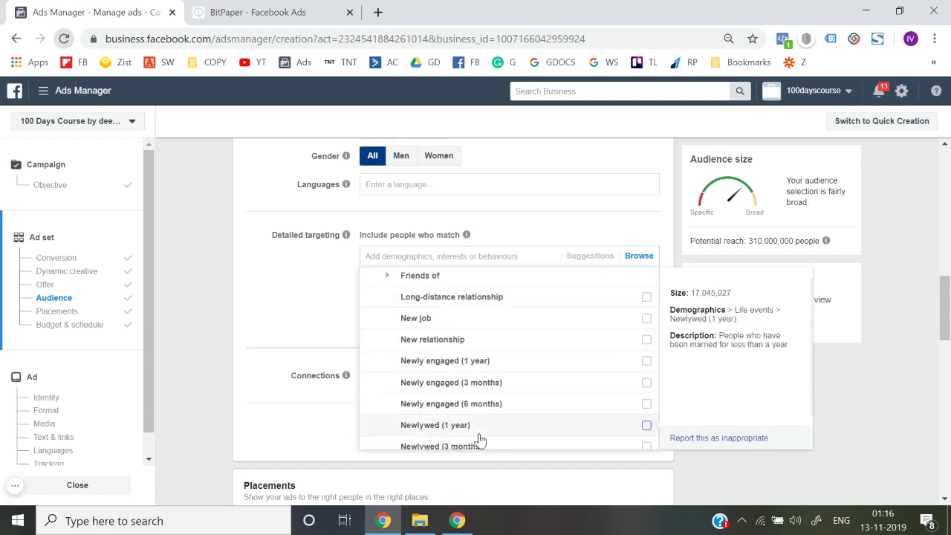
scroll(479, 440, down, 3)
scroll(465, 365, up, 2)
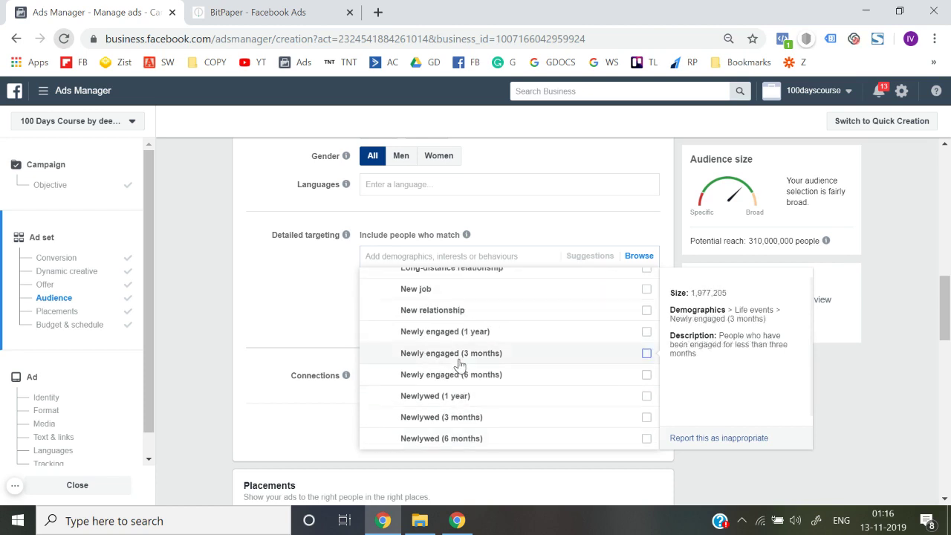
scroll(458, 364, up, 2)
scroll(456, 364, up, 1)
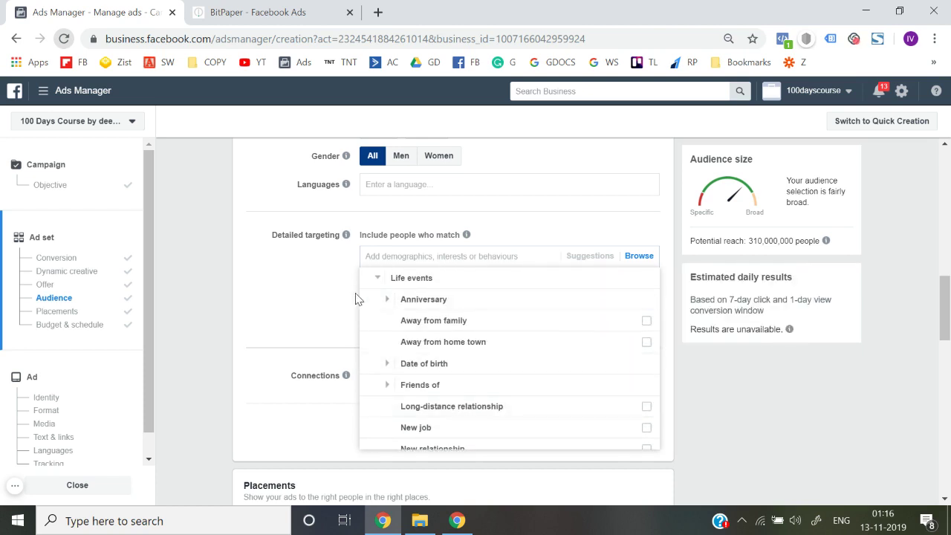
click(371, 280)
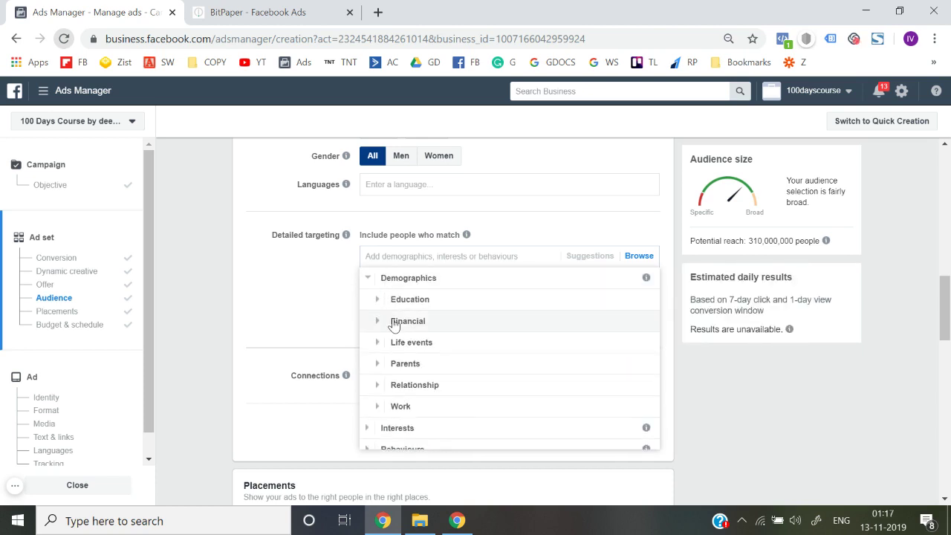
Step: Expand Parents and All parents under Demographics, look through the parent age-group options, and collapse the Parents group
click(378, 364)
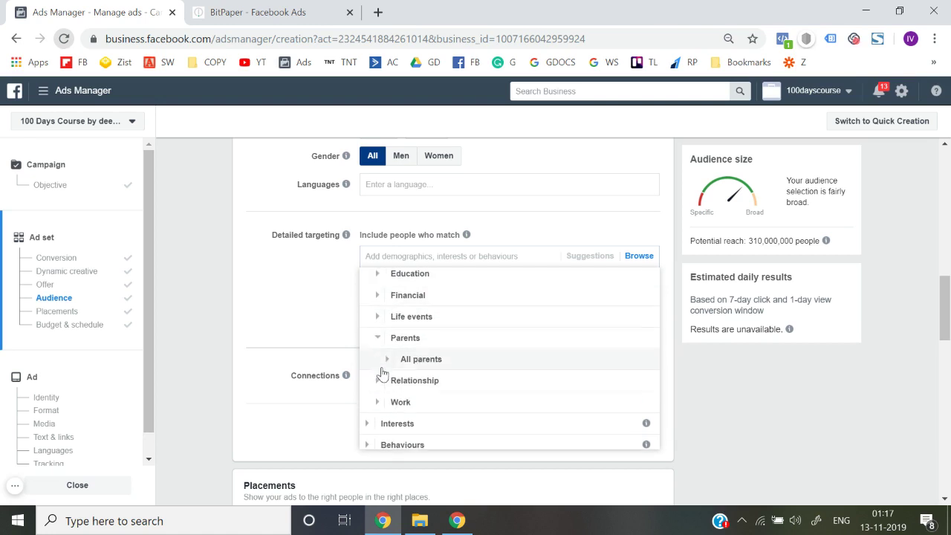
click(386, 359)
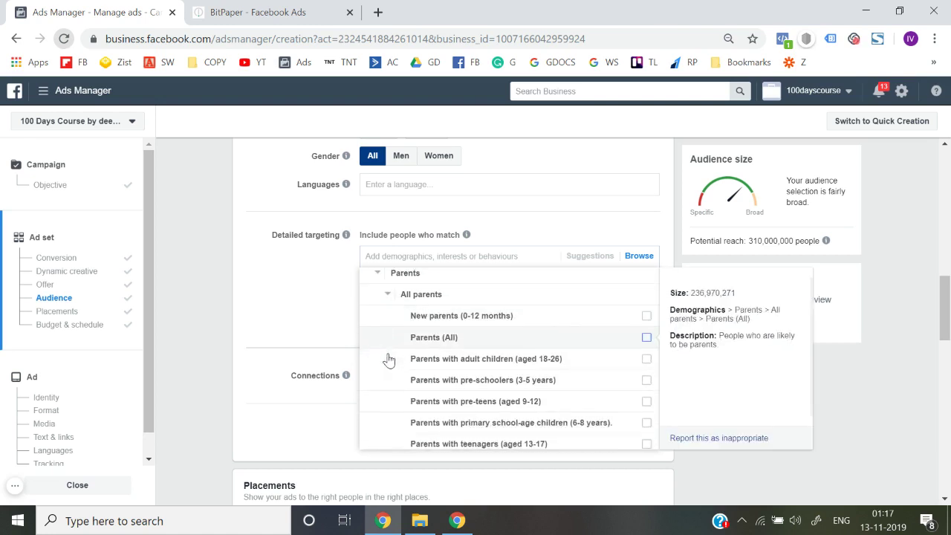
scroll(416, 371, down, 1)
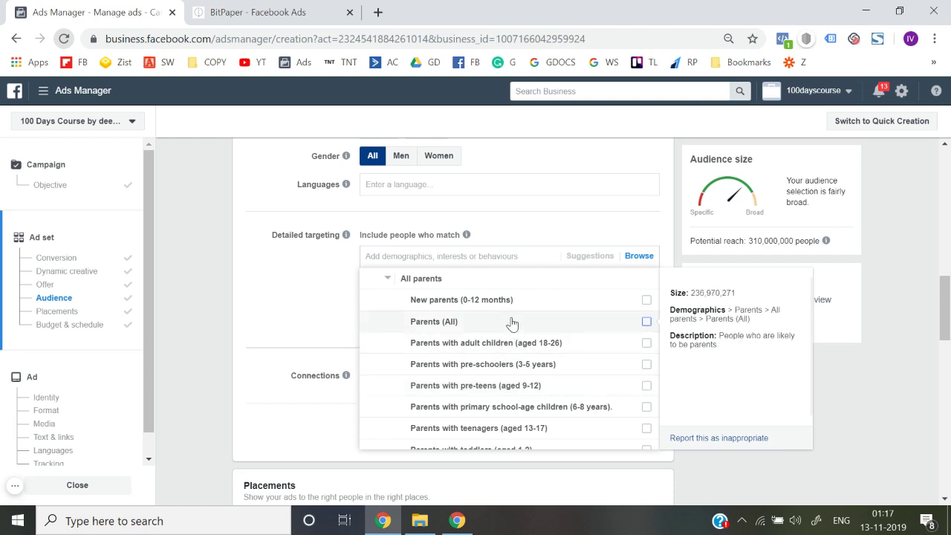
scroll(511, 322, down, 1)
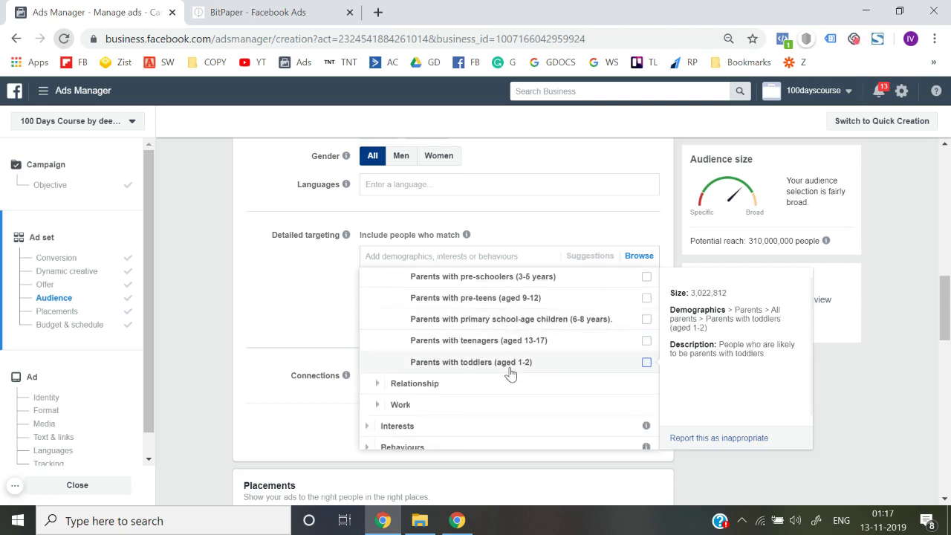
scroll(511, 374, up, 1)
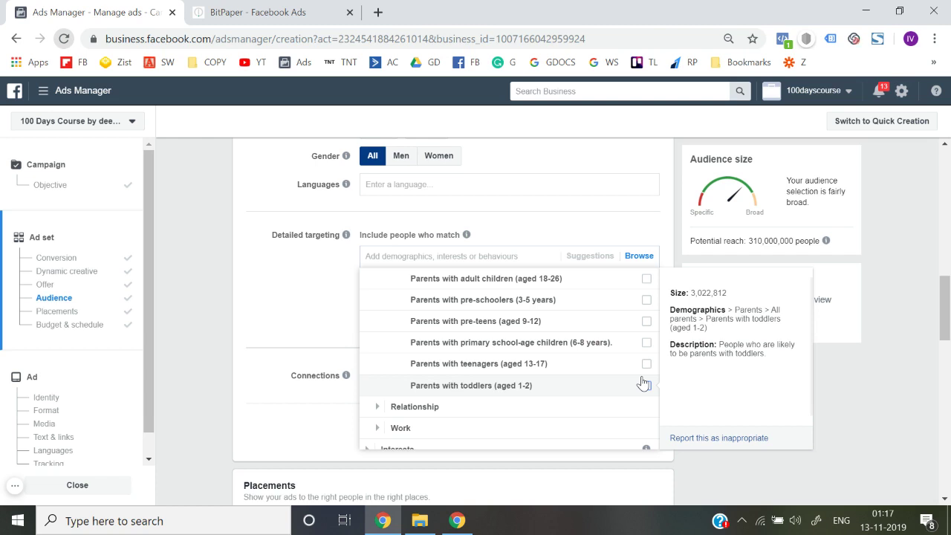
scroll(643, 382, up, 2)
click(375, 277)
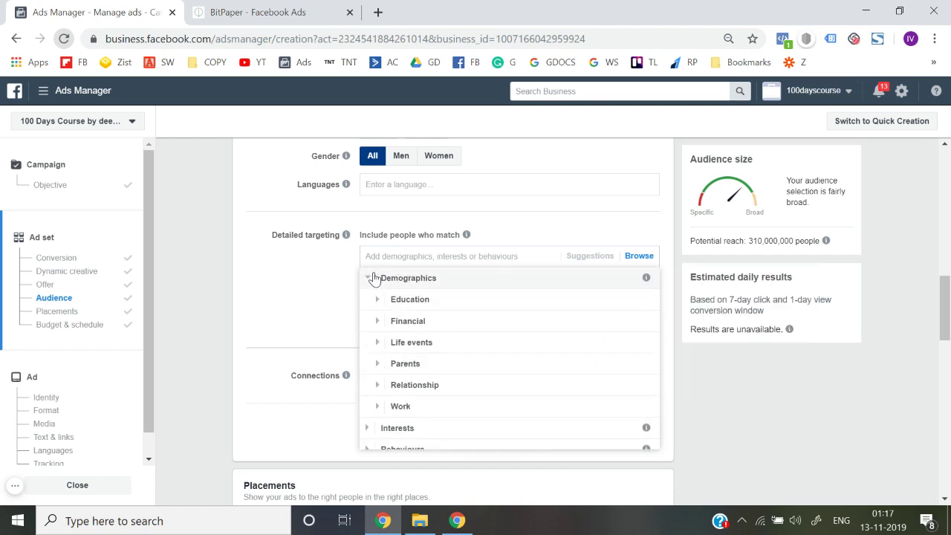
Step: Expand Work and its Industries group under Demographics, look at the industries, and briefly open the Relationship group
click(384, 412)
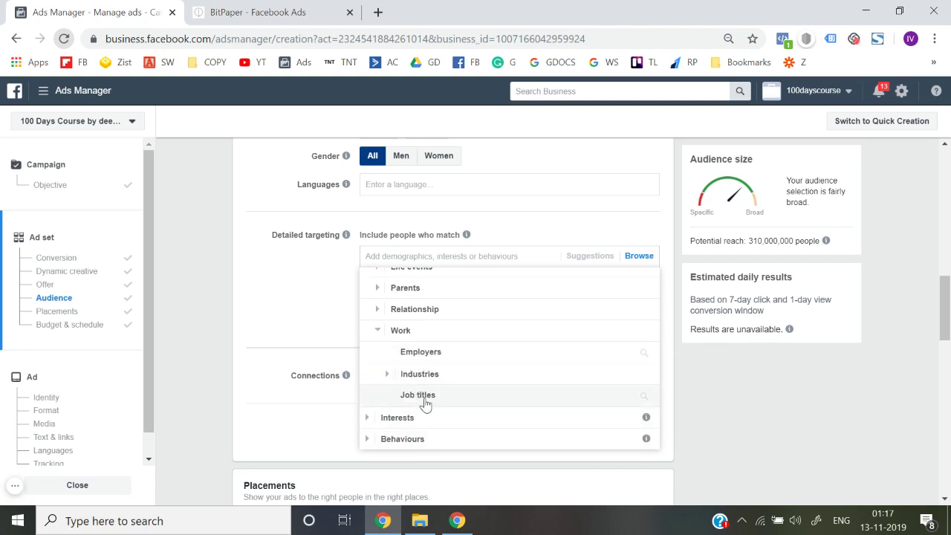
click(387, 375)
scroll(401, 320, up, 1)
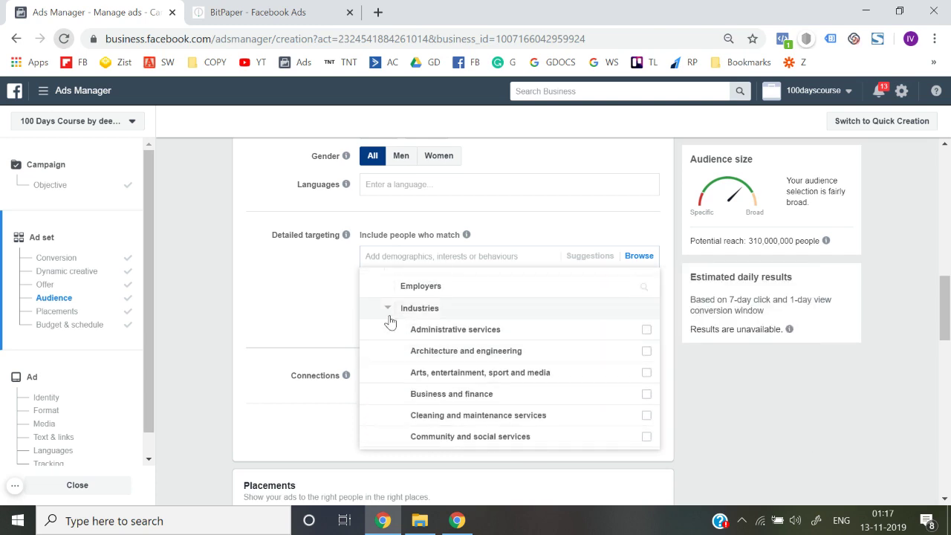
double_click(389, 314)
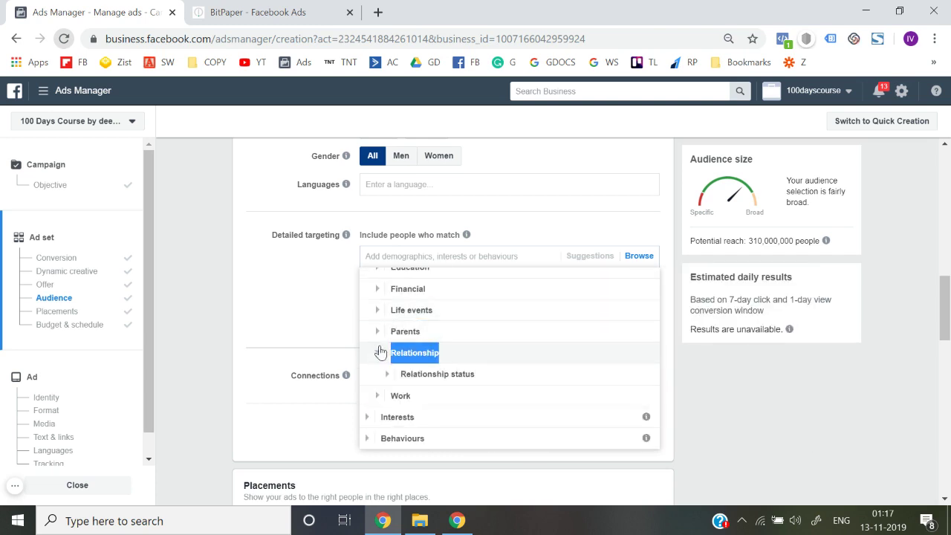
Step: Reopen Work under Demographics, view the Employers search, return to the category list, and collapse the Work group
click(385, 394)
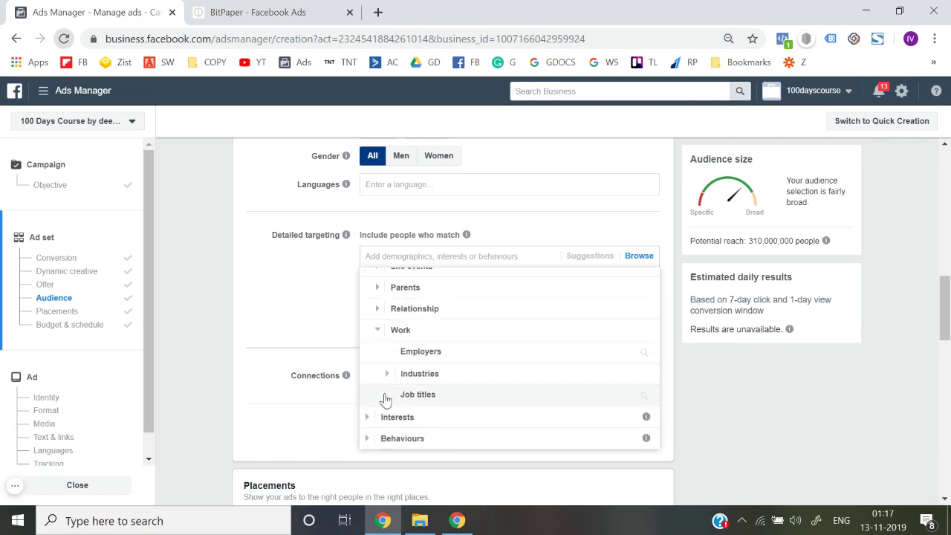
click(411, 352)
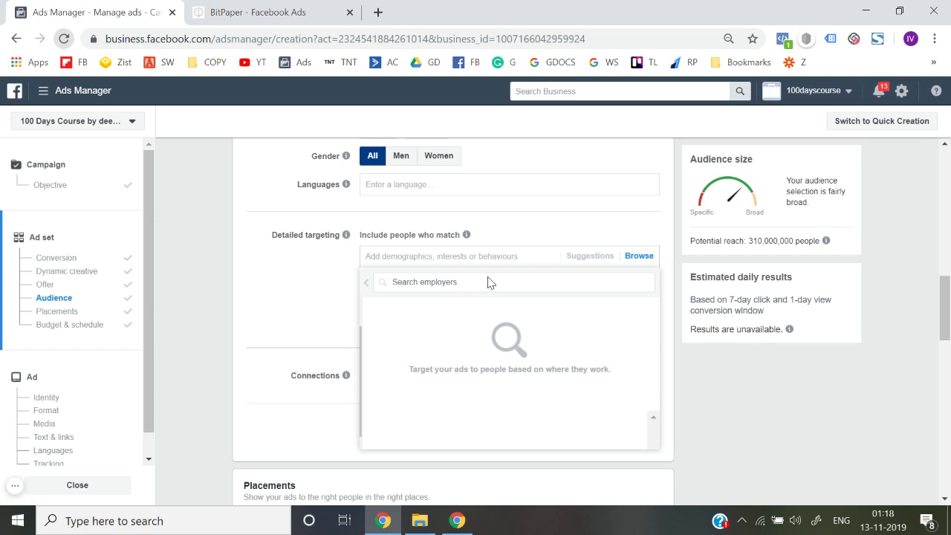
click(365, 283)
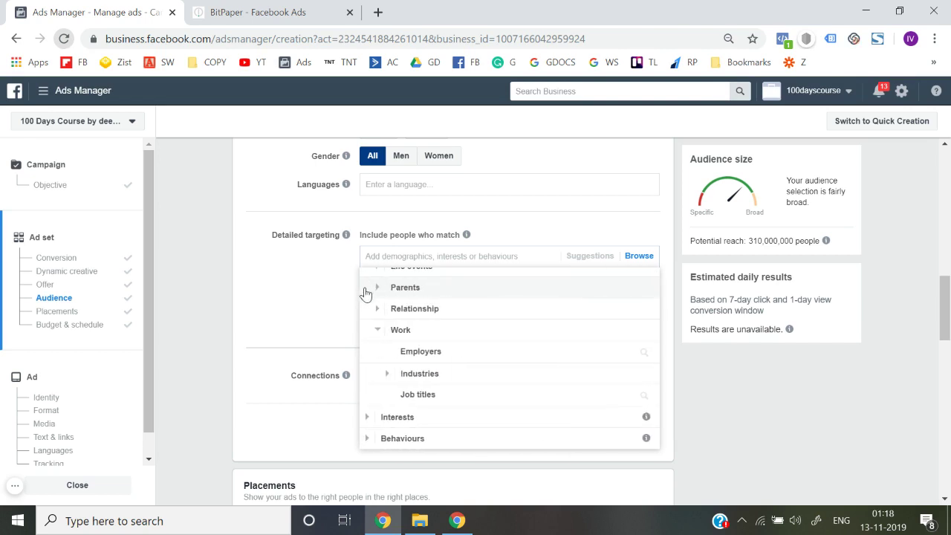
click(371, 336)
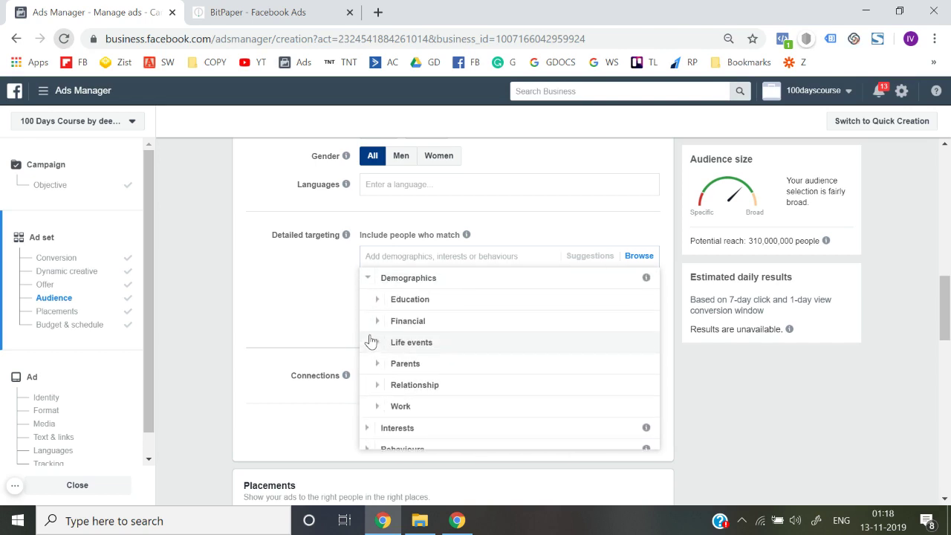
scroll(371, 340, down, 1)
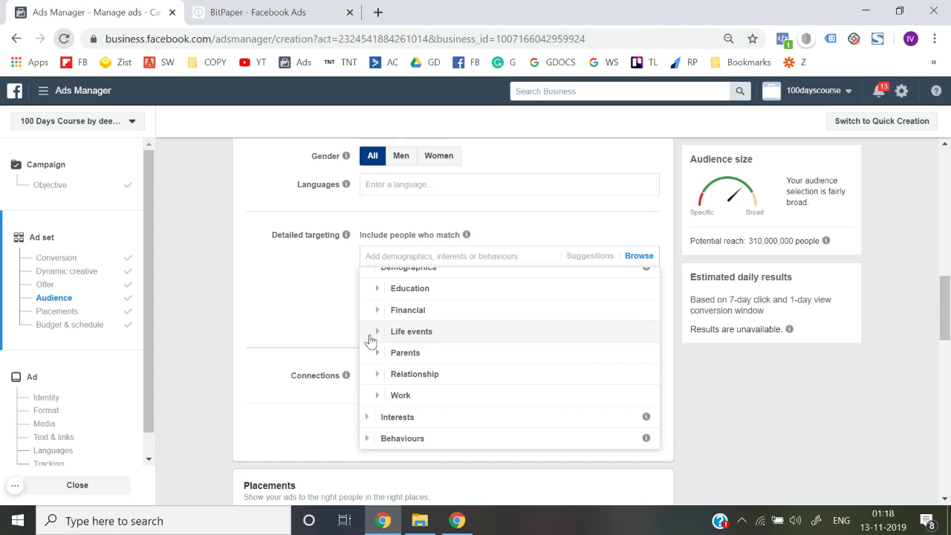
scroll(371, 340, down, 1)
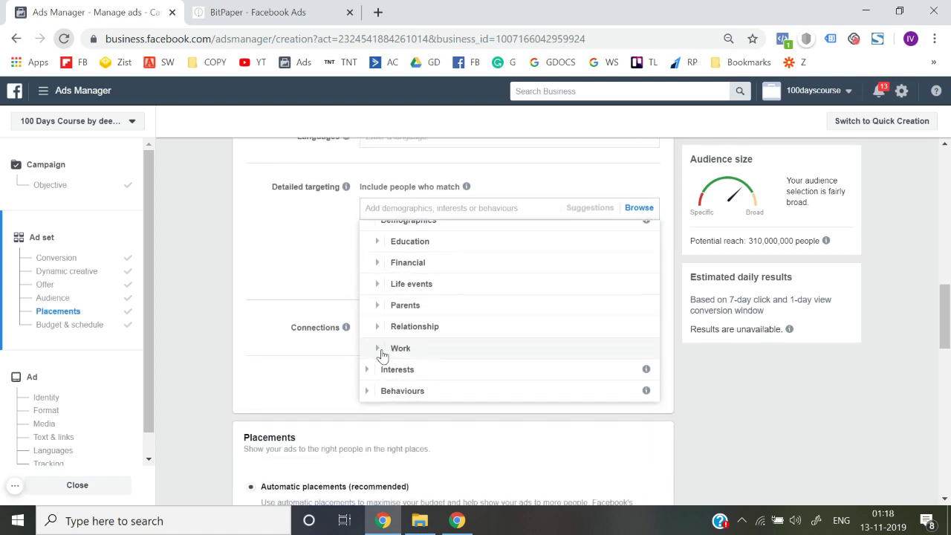
click(382, 354)
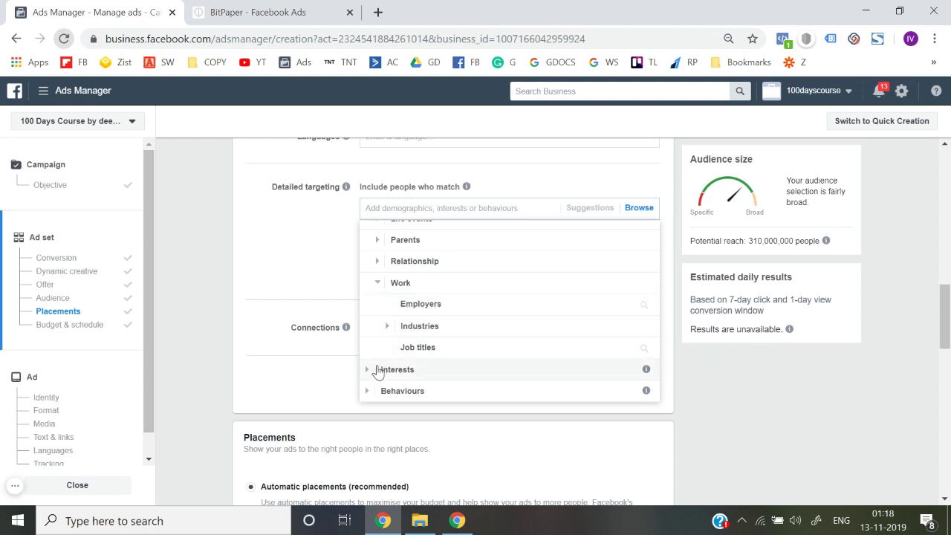
click(375, 282)
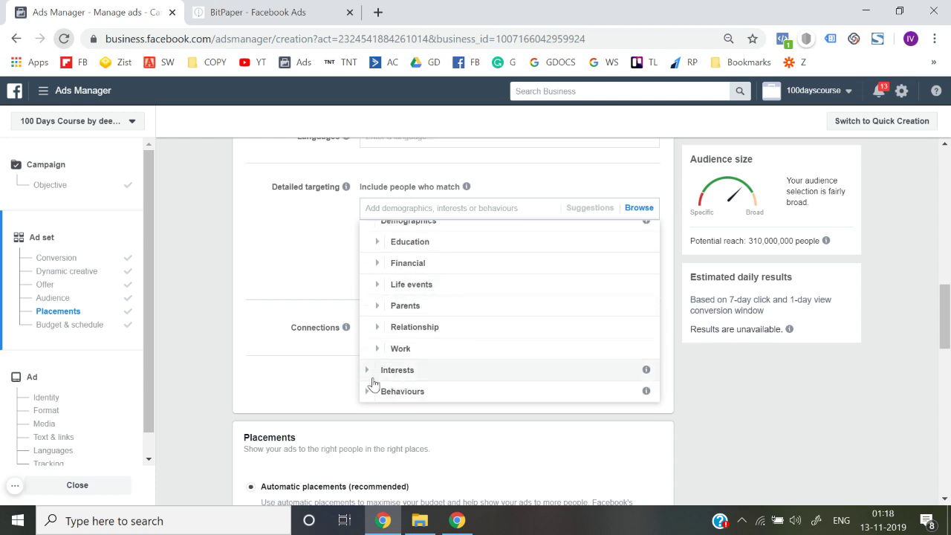
Step: Expand Interests, look through its categories, and collapse the group
click(372, 380)
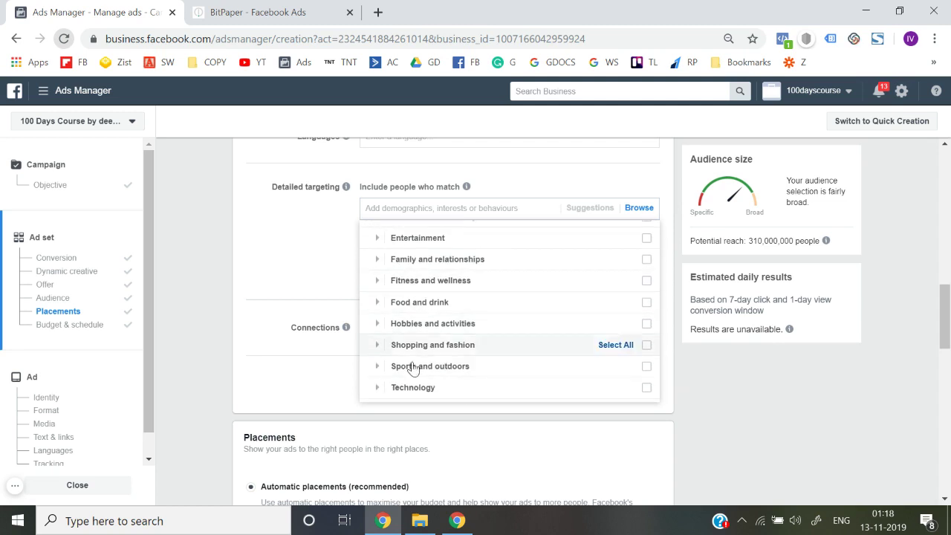
scroll(408, 338, up, 1)
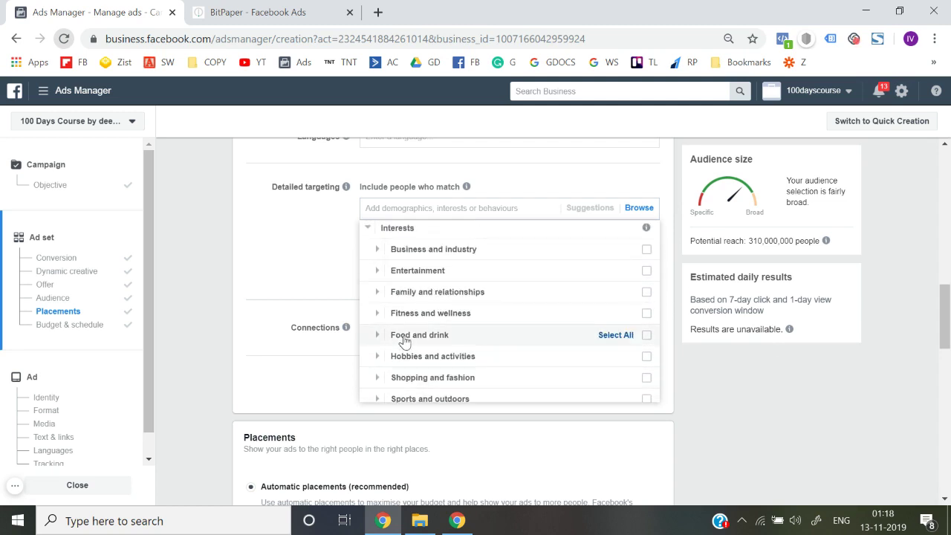
click(367, 229)
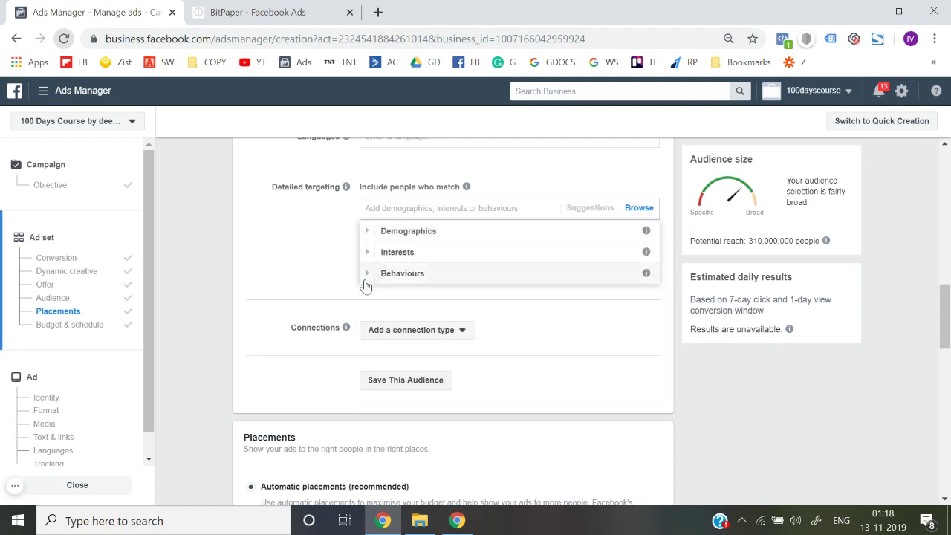
Step: Expand Behaviours and look through its full list of categories from Anniversary to Travel
click(371, 277)
scroll(450, 359, down, 3)
scroll(449, 360, down, 1)
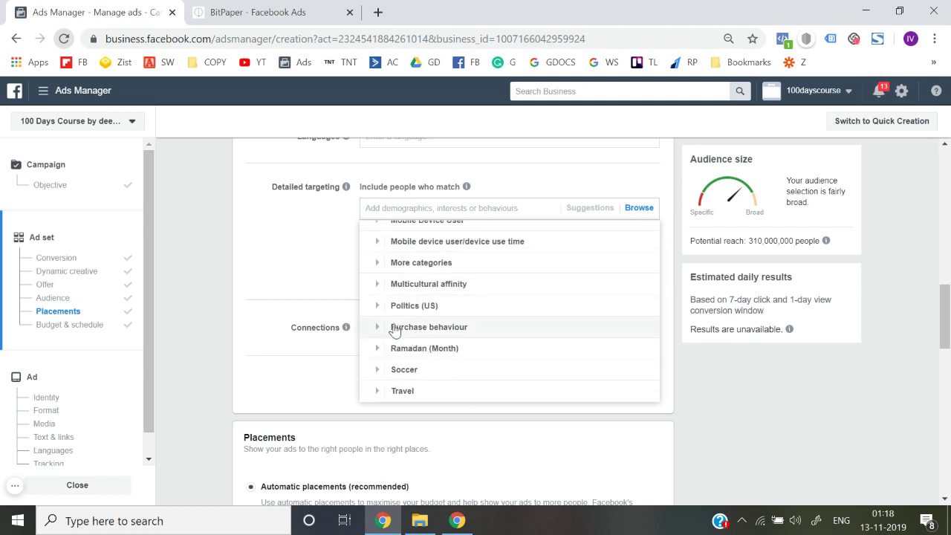
scroll(393, 329, up, 4)
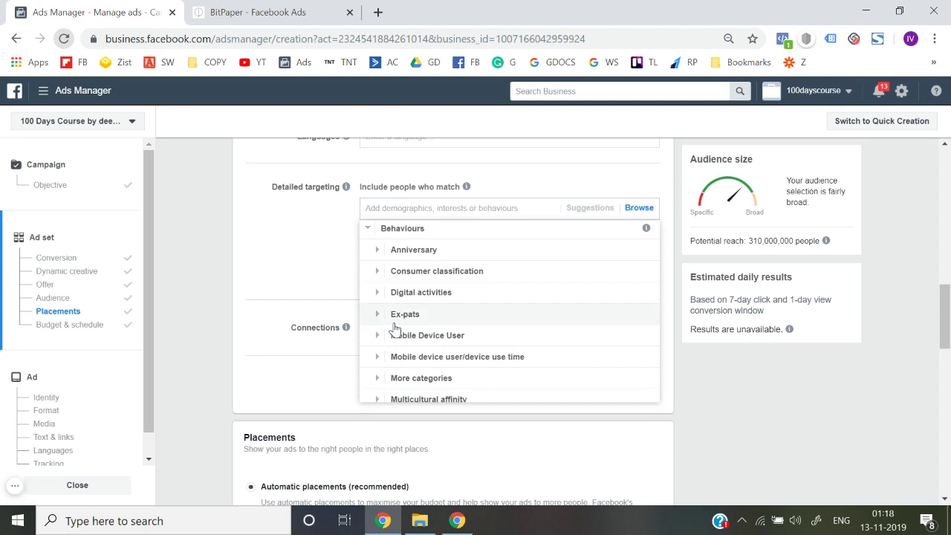
Step: Look into Anniversary and the India options of Consumer classification under Behaviours, and collapse Consumer classification
click(394, 250)
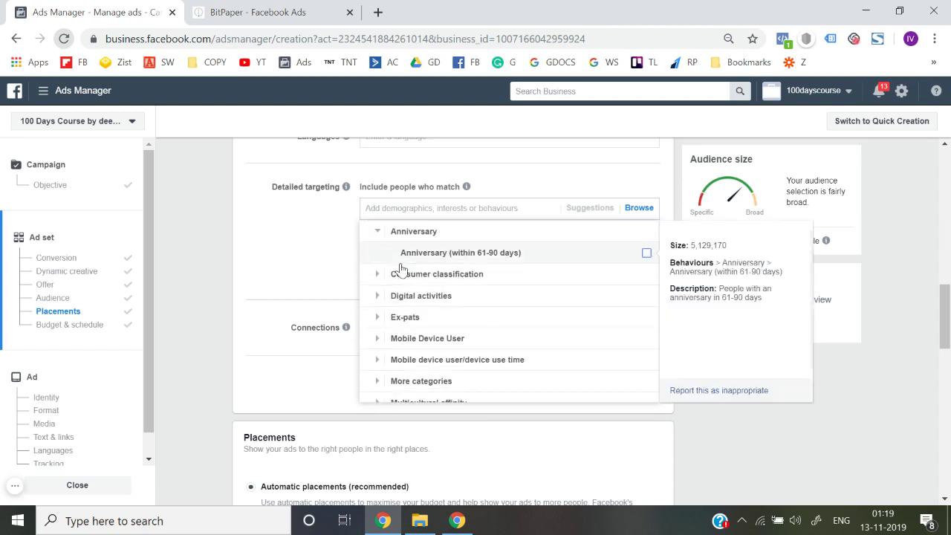
click(378, 274)
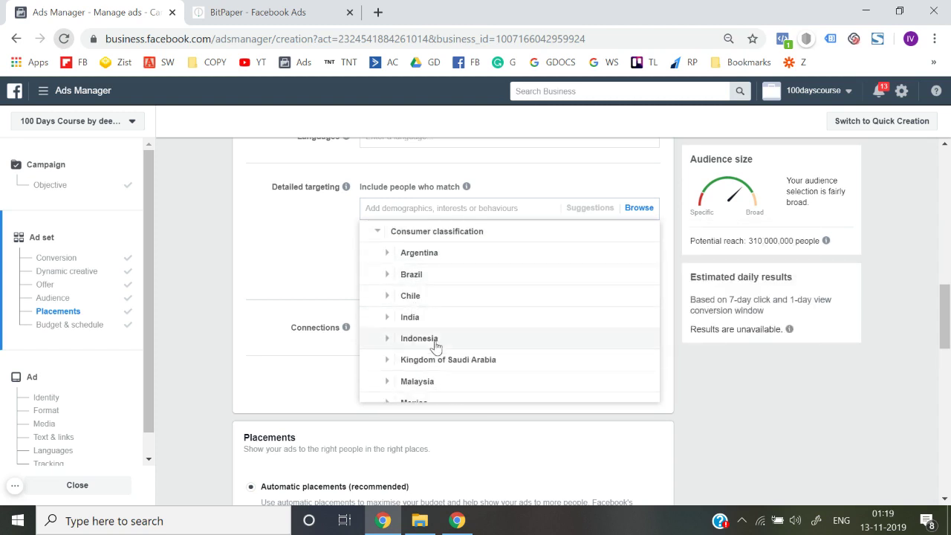
click(386, 321)
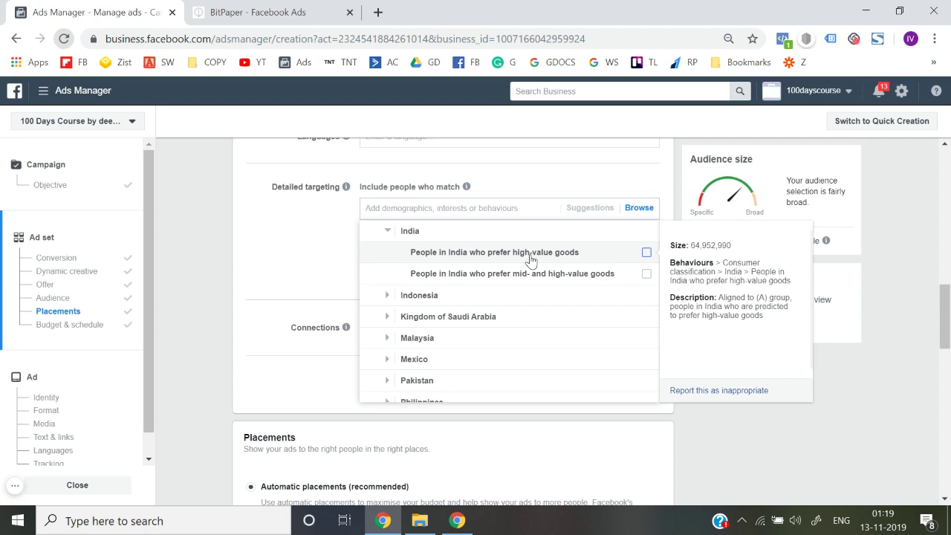
scroll(530, 260, up, 1)
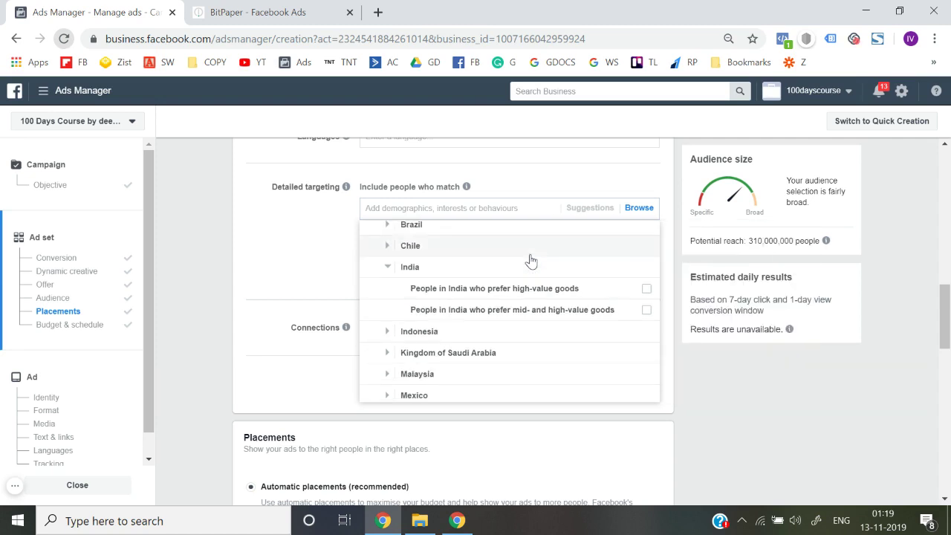
scroll(530, 260, up, 3)
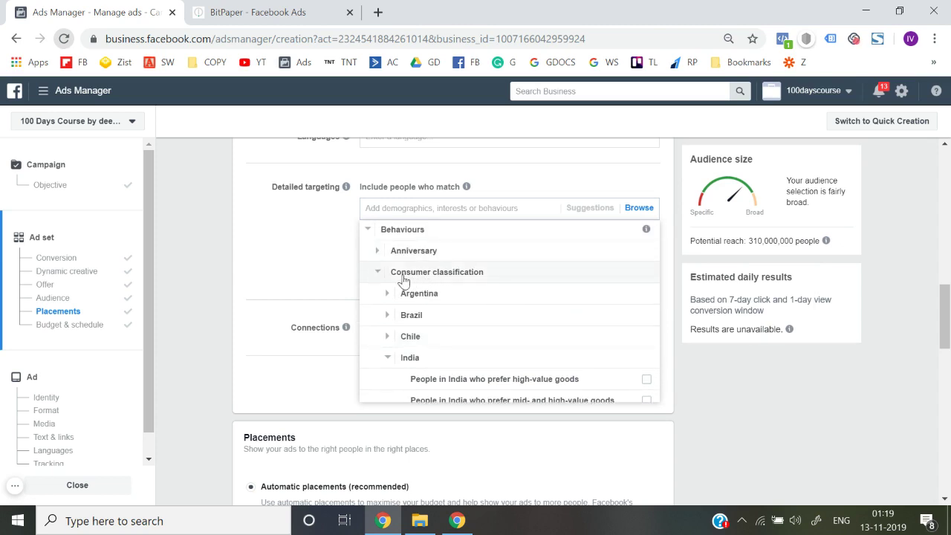
click(379, 276)
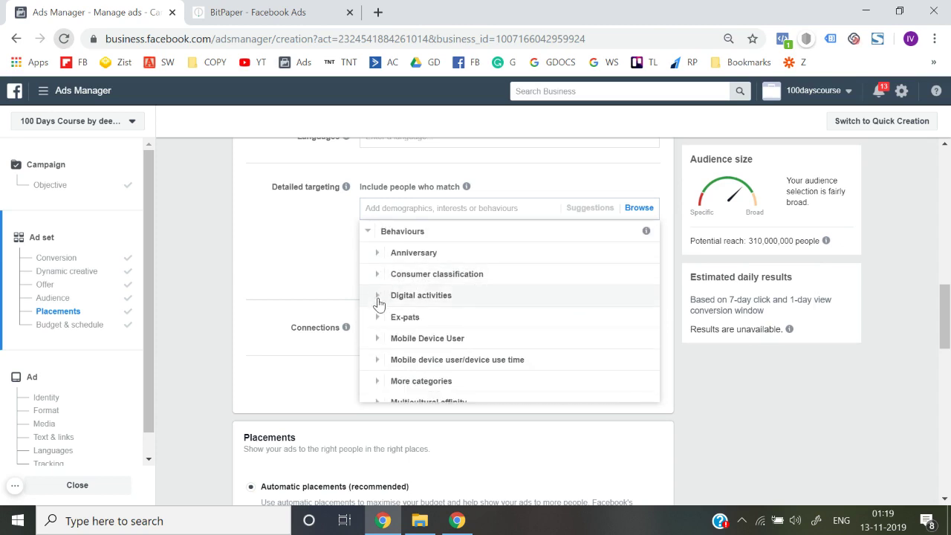
Step: Expand Mobile Device User under Behaviours and look through its device and Facebook access options down to Owns: OnePlus
scroll(378, 305, down, 1)
scroll(379, 304, down, 1)
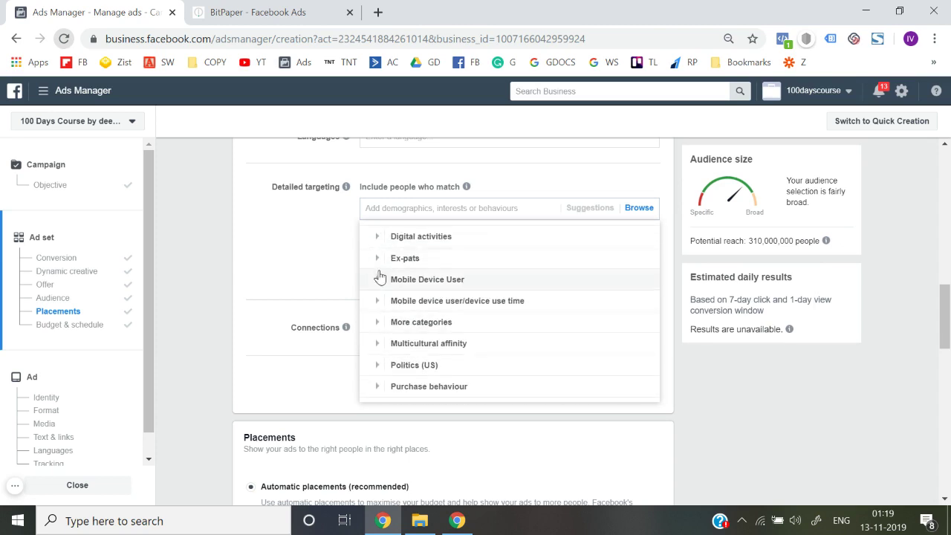
click(378, 281)
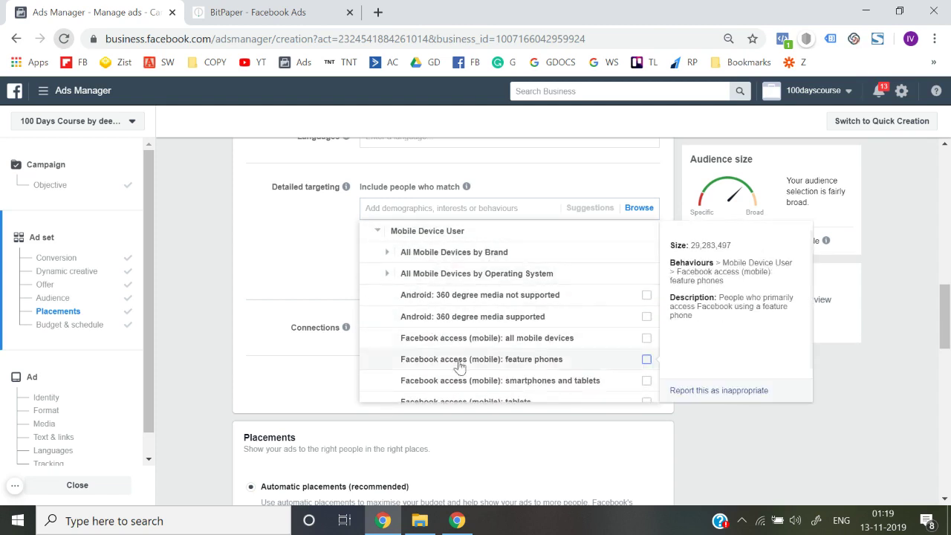
scroll(458, 360, down, 2)
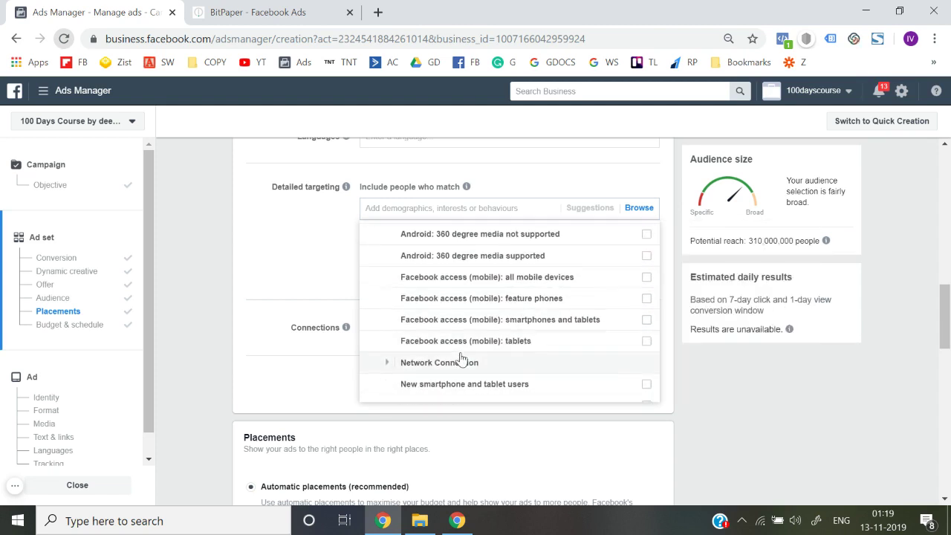
scroll(468, 327, up, 1)
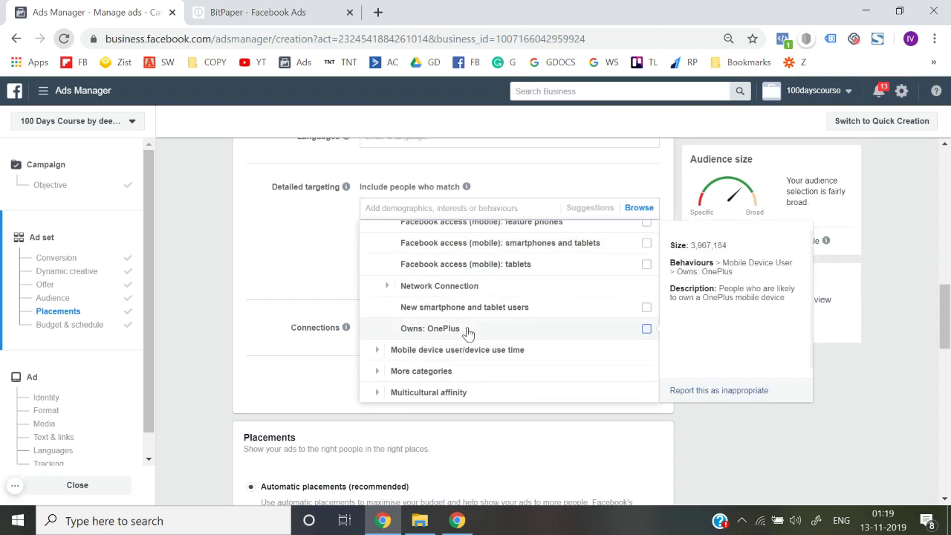
Step: Expand Mobile device user/device use time and Politics (US) under Behaviours and look through their options
click(376, 350)
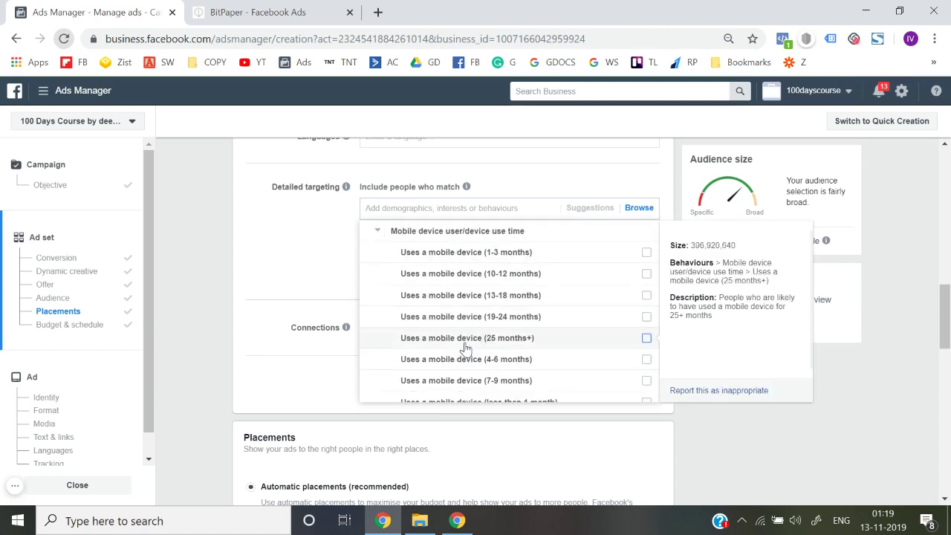
scroll(464, 344, down, 3)
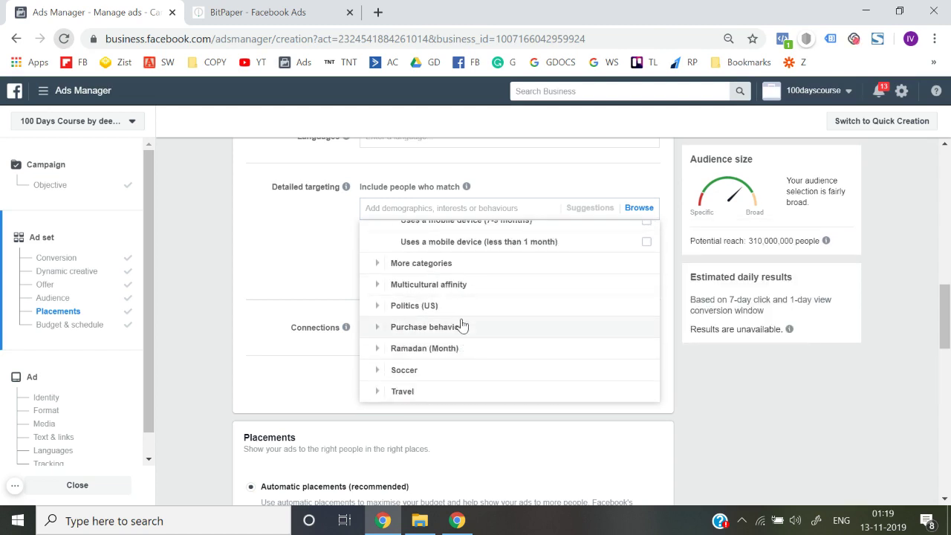
scroll(462, 324, up, 1)
scroll(379, 326, down, 1)
click(378, 307)
scroll(378, 315, down, 1)
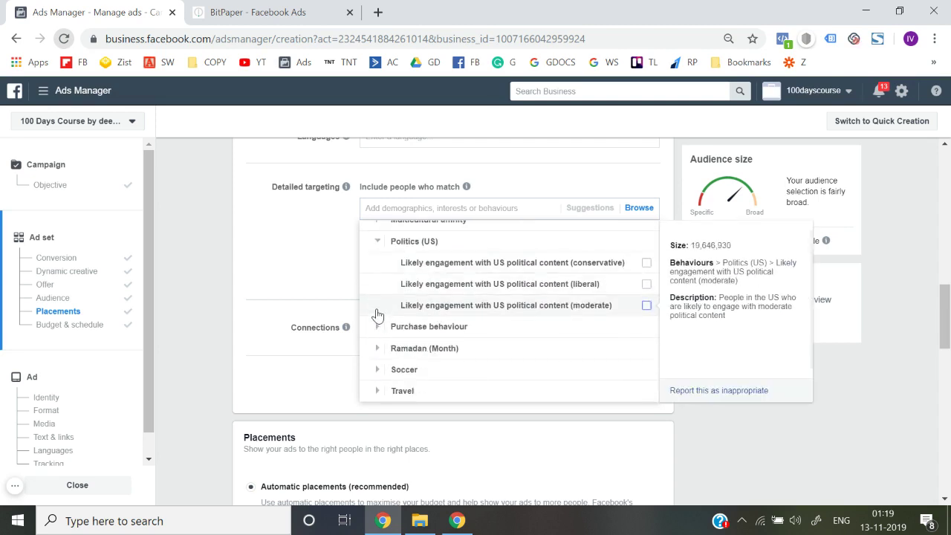
Step: Expand Purchase behaviour under Behaviours to view its Engaged shoppers option, and collapse the whole Behaviours category
scroll(378, 312, up, 2)
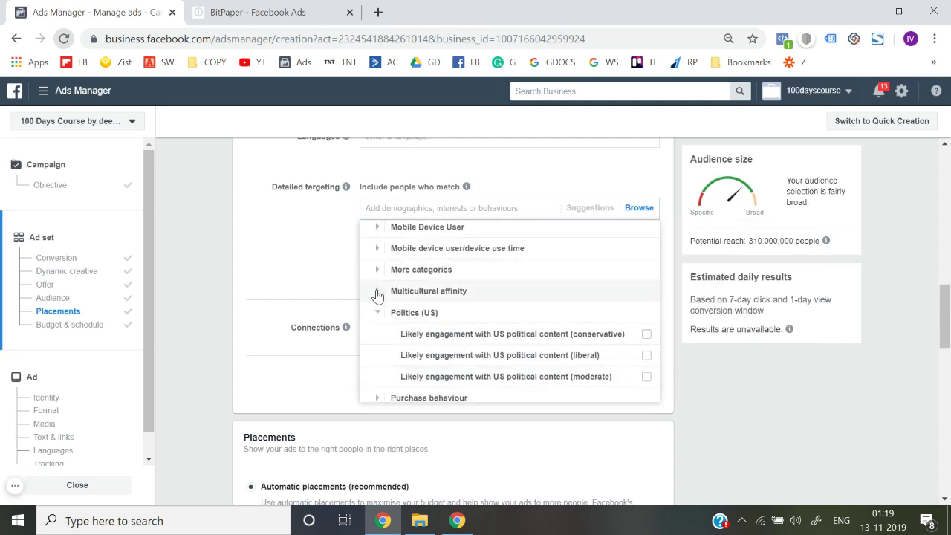
scroll(378, 297, down, 1)
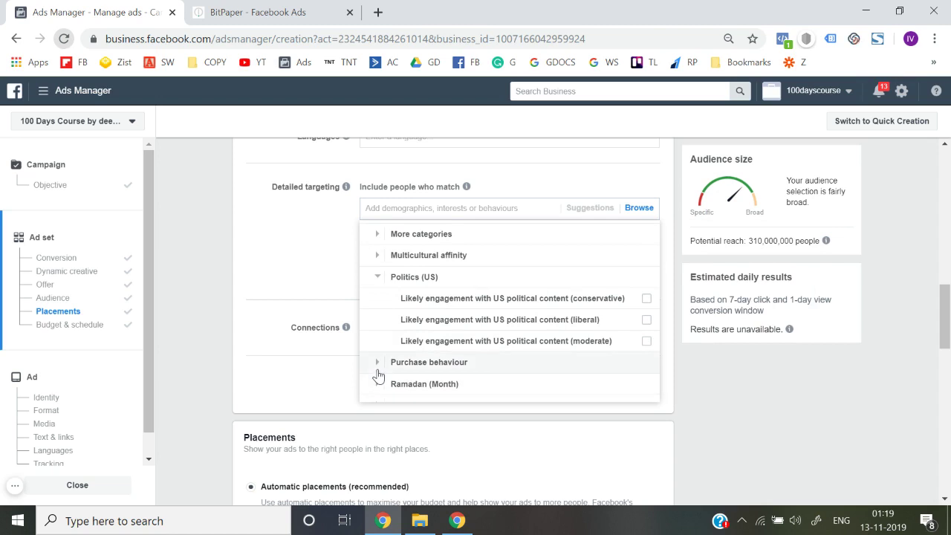
click(378, 364)
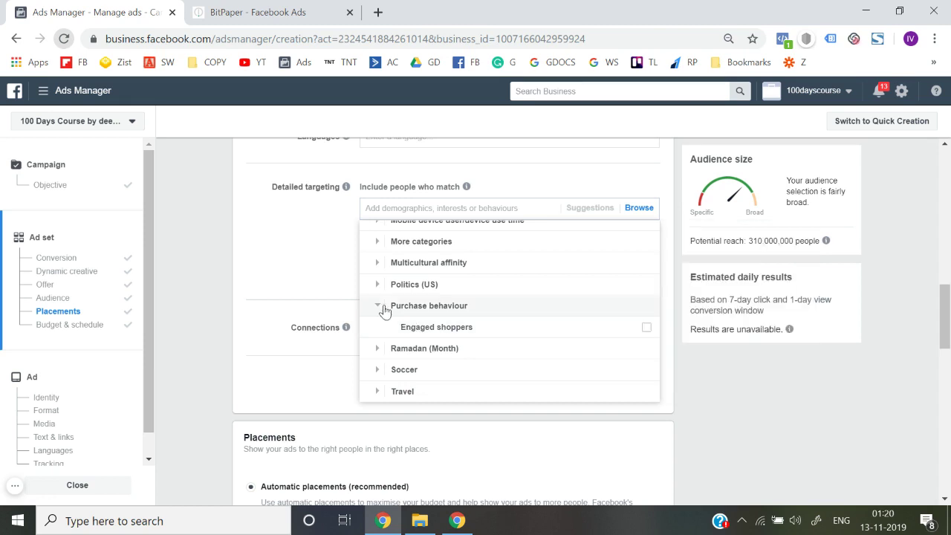
scroll(383, 310, up, 3)
scroll(383, 311, up, 1)
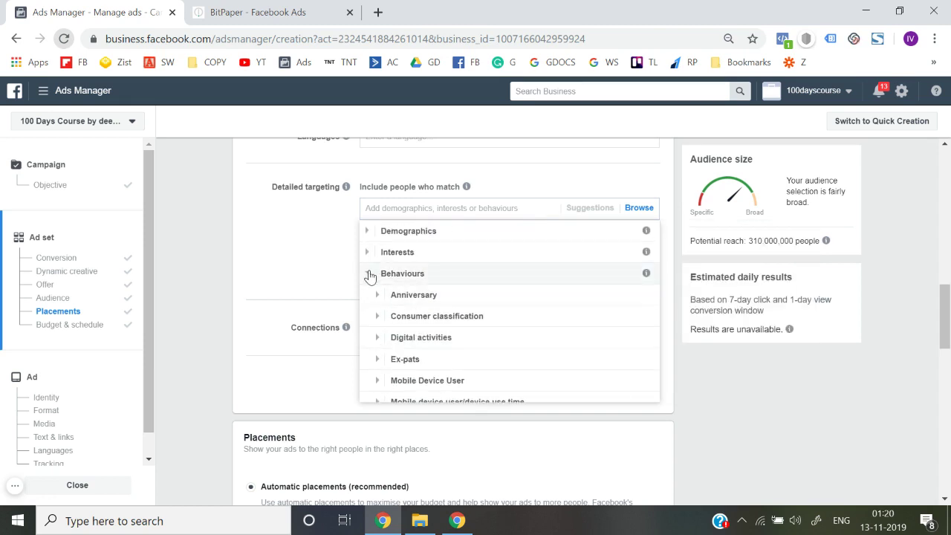
click(369, 274)
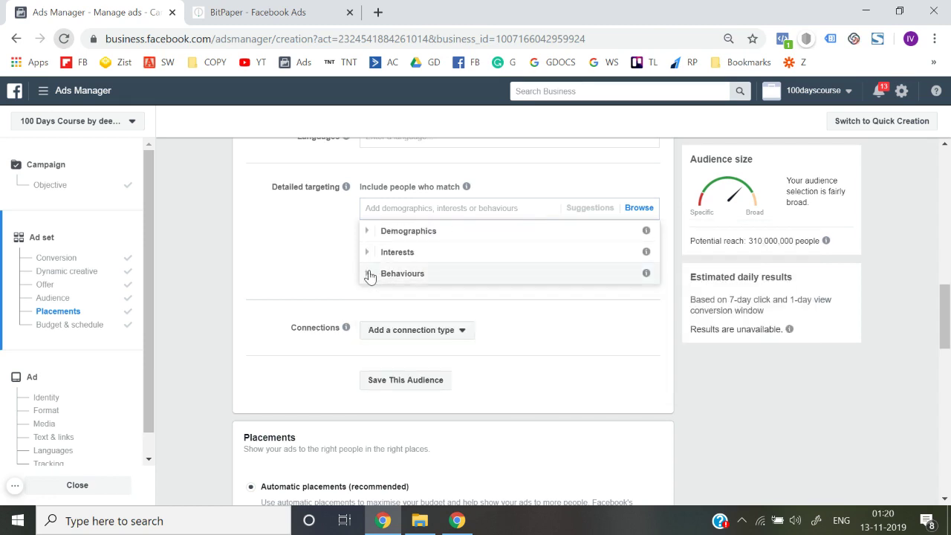
Step: Switch to the BitPaper whiteboard, handwrite "Testing" below "targeting options" and underline it
click(260, 12)
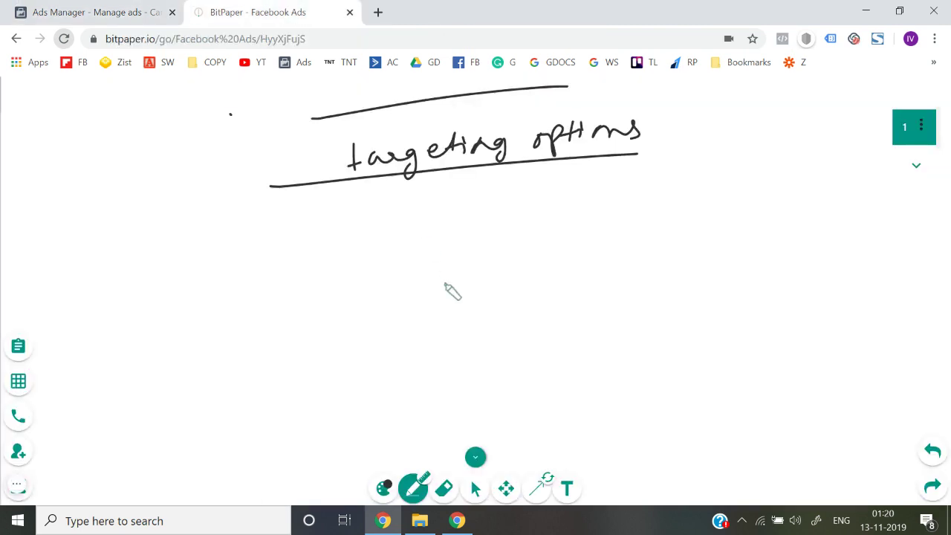
mouse_move(421, 220)
mouse_down()
mouse_move(449, 212)
mouse_move(439, 240)
mouse_up()
mouse_move(447, 225)
mouse_down()
mouse_move(537, 218)
mouse_move(586, 230)
mouse_move(583, 240)
mouse_up()
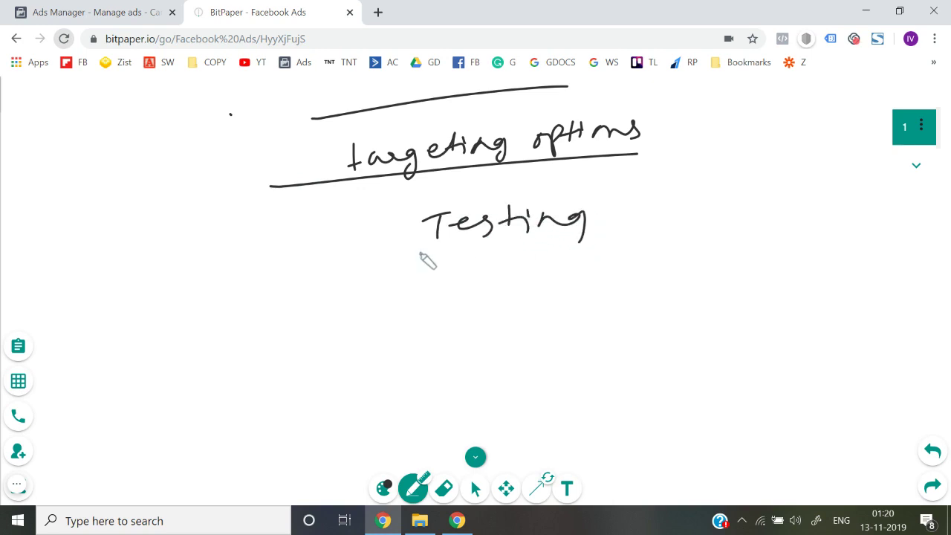
drag(378, 263, 591, 235)
Step: Add a second underline beneath "Testing" and draw two arrows branching diagonally downward from it, one to each side
mouse_move(438, 260)
mouse_down()
mouse_move(559, 237)
mouse_move(417, 294)
mouse_up()
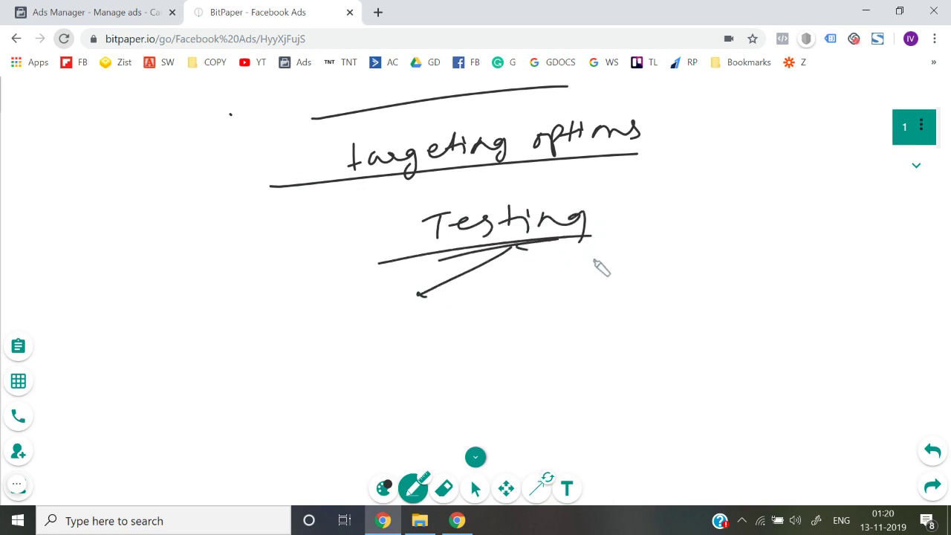
drag(517, 245, 650, 265)
drag(646, 268, 632, 282)
Step: Handwrite "Test" between the two arrows, double-underline it and add a short dash beneath each arrowhead
drag(496, 273, 522, 269)
mouse_move(511, 272)
mouse_down()
mouse_move(512, 288)
mouse_move(532, 275)
mouse_up()
drag(535, 276, 552, 284)
mouse_move(580, 260)
mouse_down()
mouse_move(580, 275)
mouse_move(595, 270)
mouse_up()
drag(452, 306, 609, 295)
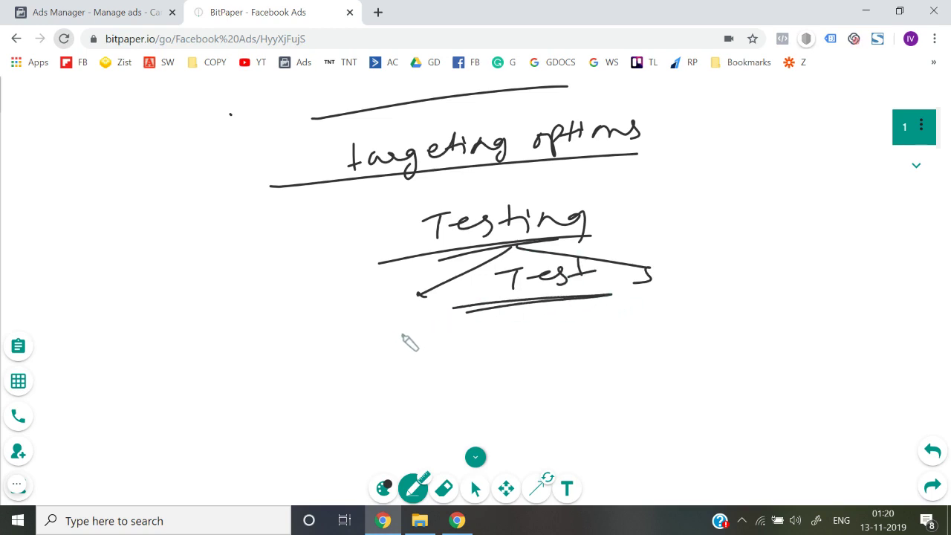
drag(399, 332, 427, 322)
drag(656, 303, 667, 298)
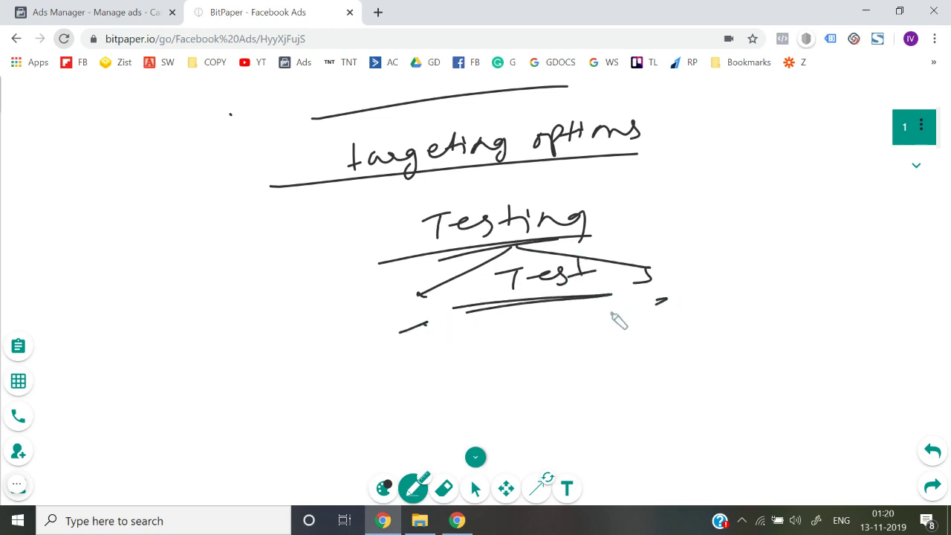
Step: Switch back to the ad set's detailed targeting section in Ads Manager
click(126, 12)
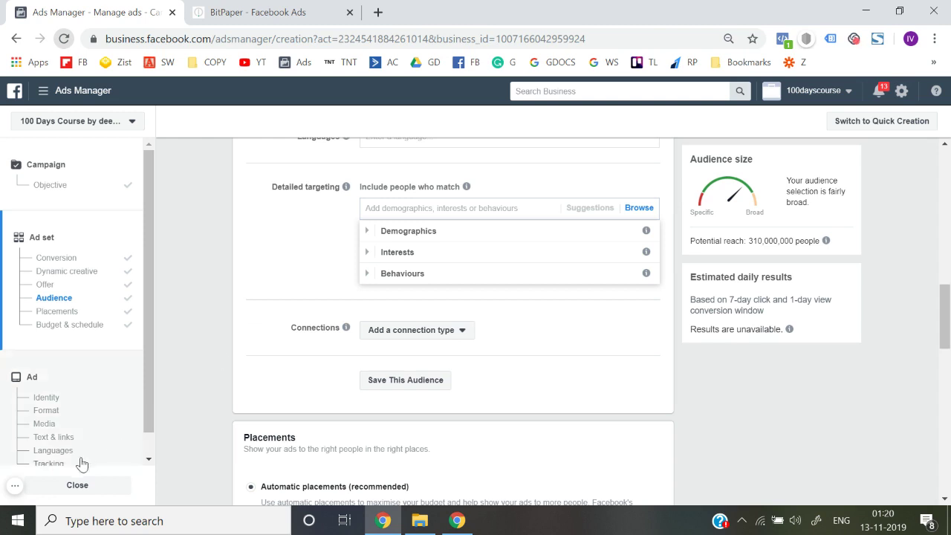
click(15, 485)
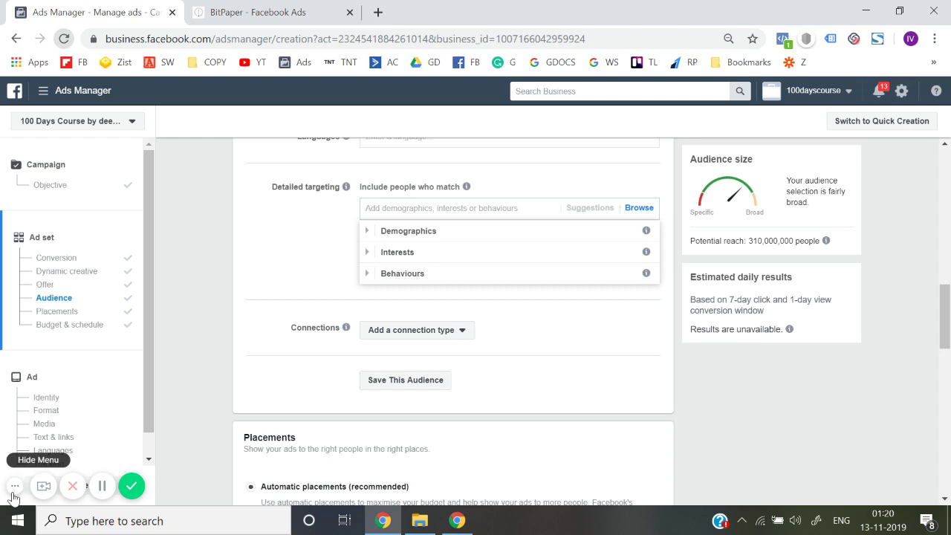